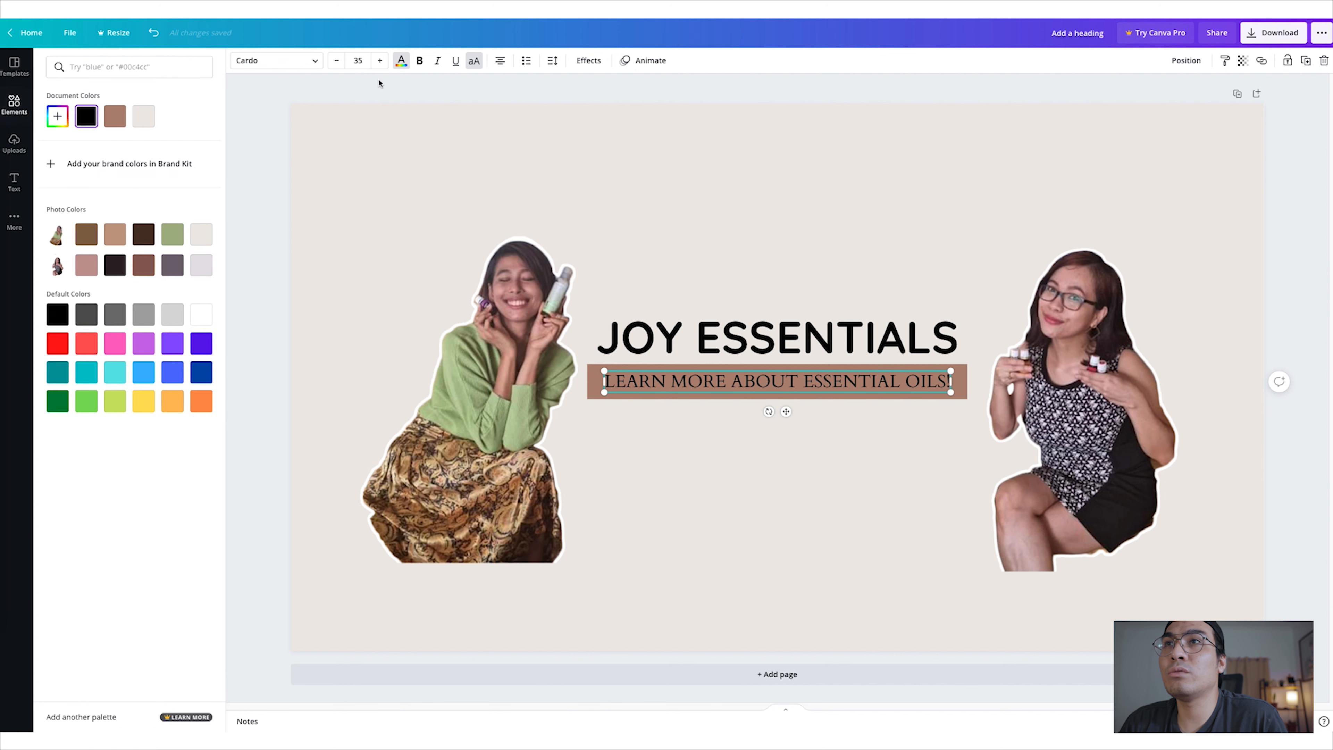
- Recolour the tagline text light beige, the JOY ESSENTIALS heading dark brown and the tagline's bar brown, using the document and photo colours
left_click(140, 122)
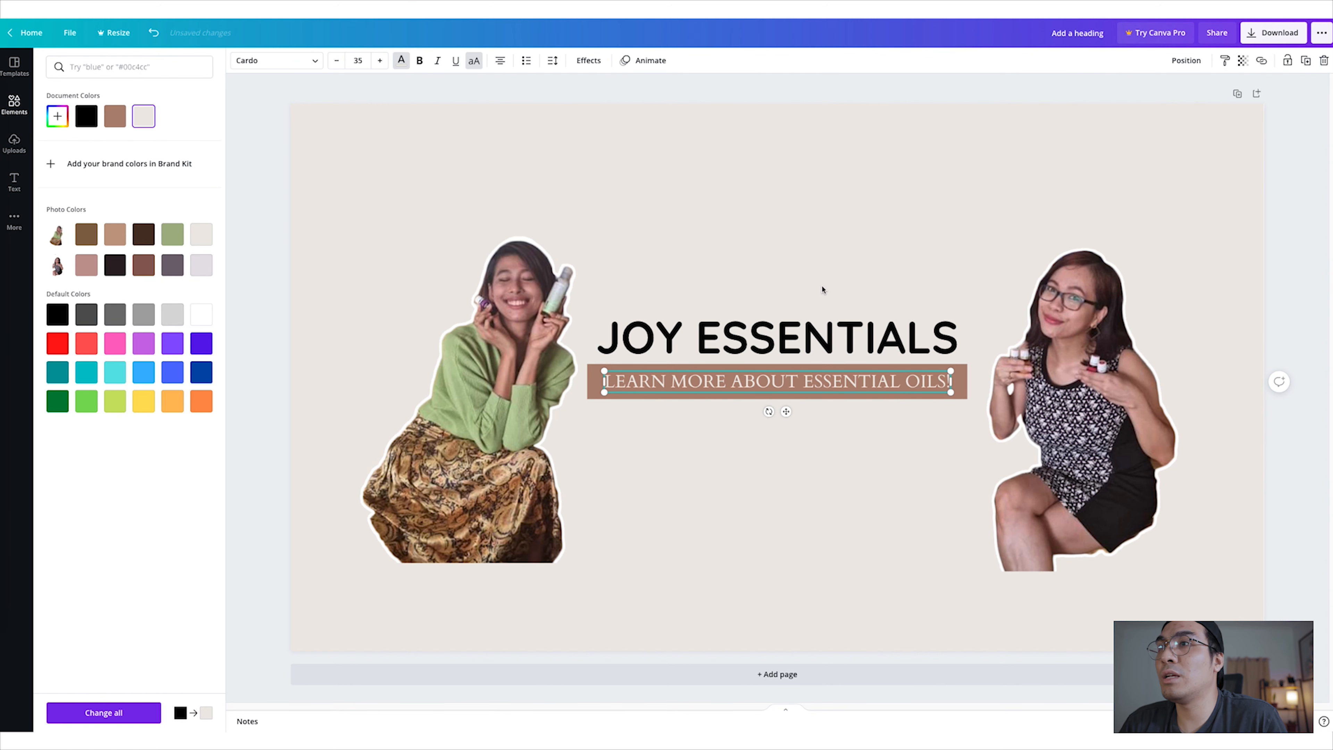
left_click(822, 335)
- Move the right-hand woman's photo slightly up so its bottom edge lines up with the left-hand photo
left_click(484, 254)
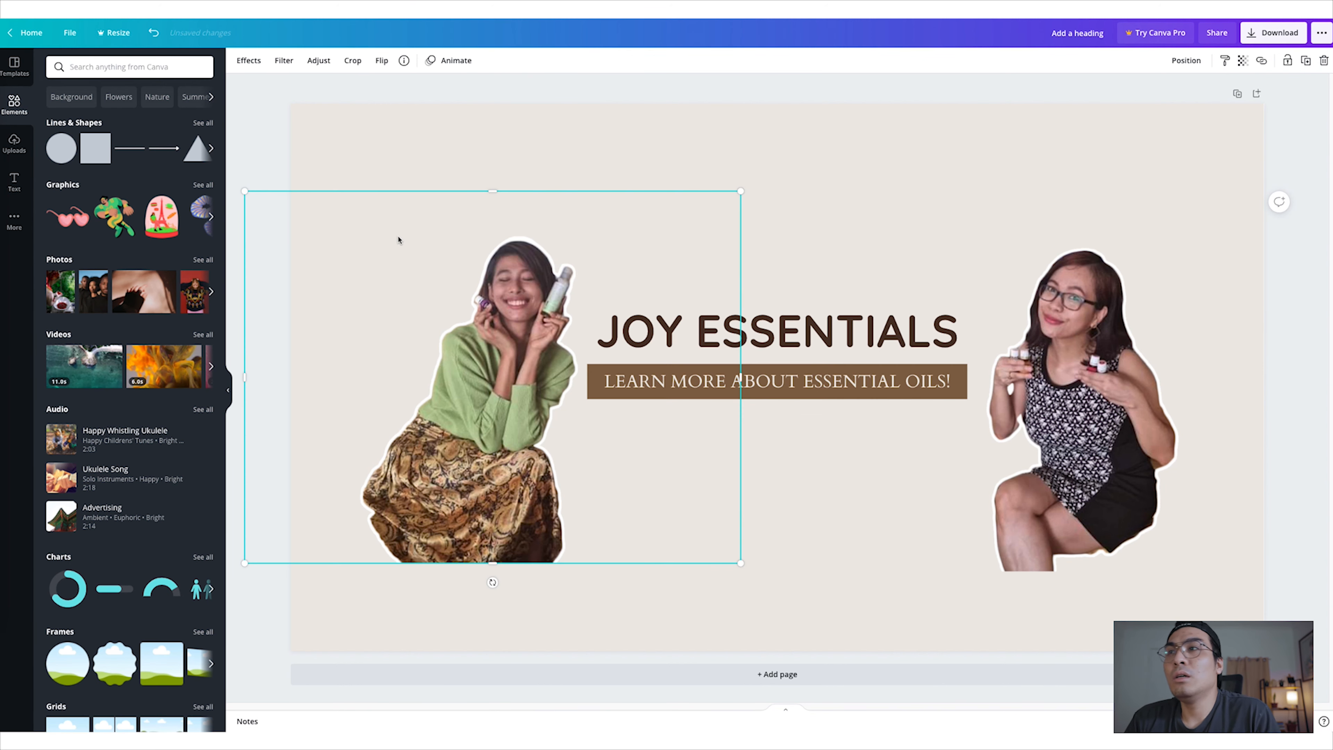
mouse_move(1074, 360)
left_mouse_down()
mouse_move(1056, 358)
mouse_move(1066, 350)
left_mouse_up()
- Duplicate the JOY ESSENTIALS heading below the tagline bar and change the copy's text to "NEW UPLOAD EVERY WEEK!"
left_click_drag(785, 339, 788, 443)
double_click(869, 426)
triple_click(869, 426)
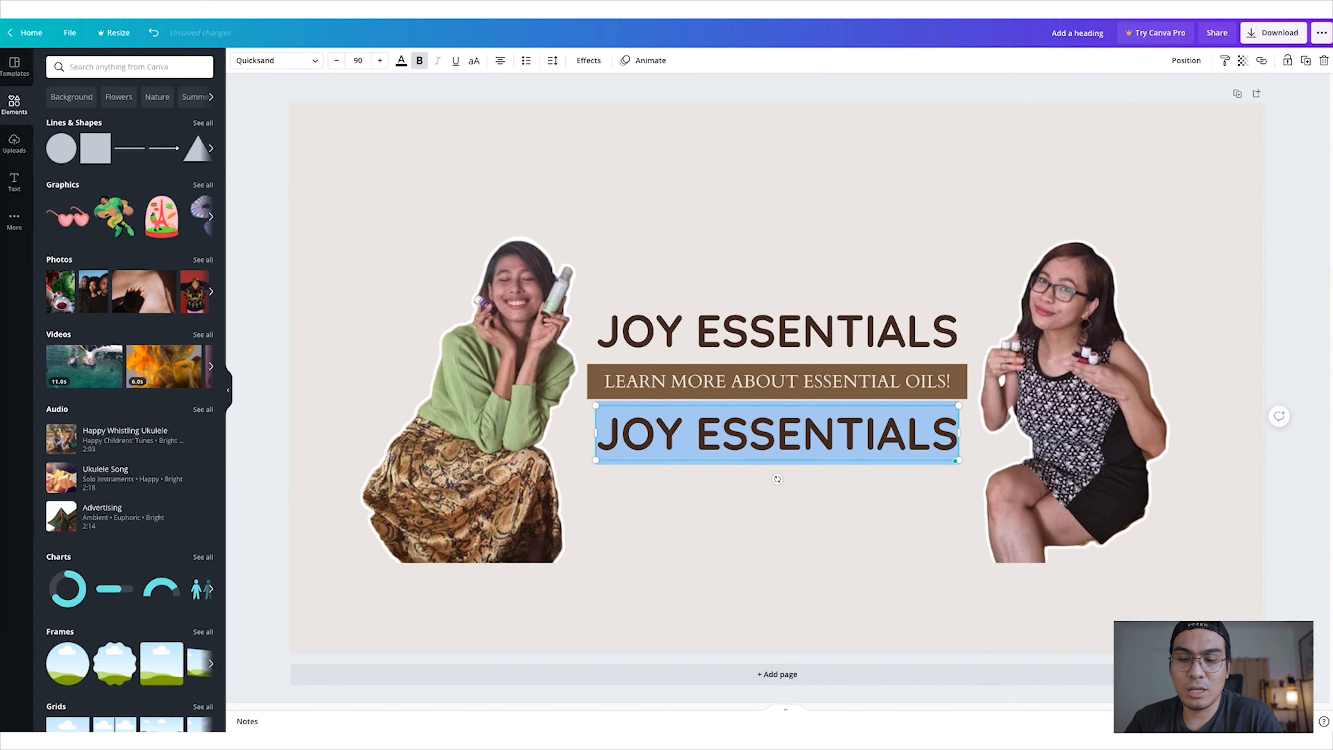
type("NEW UPLOAD")
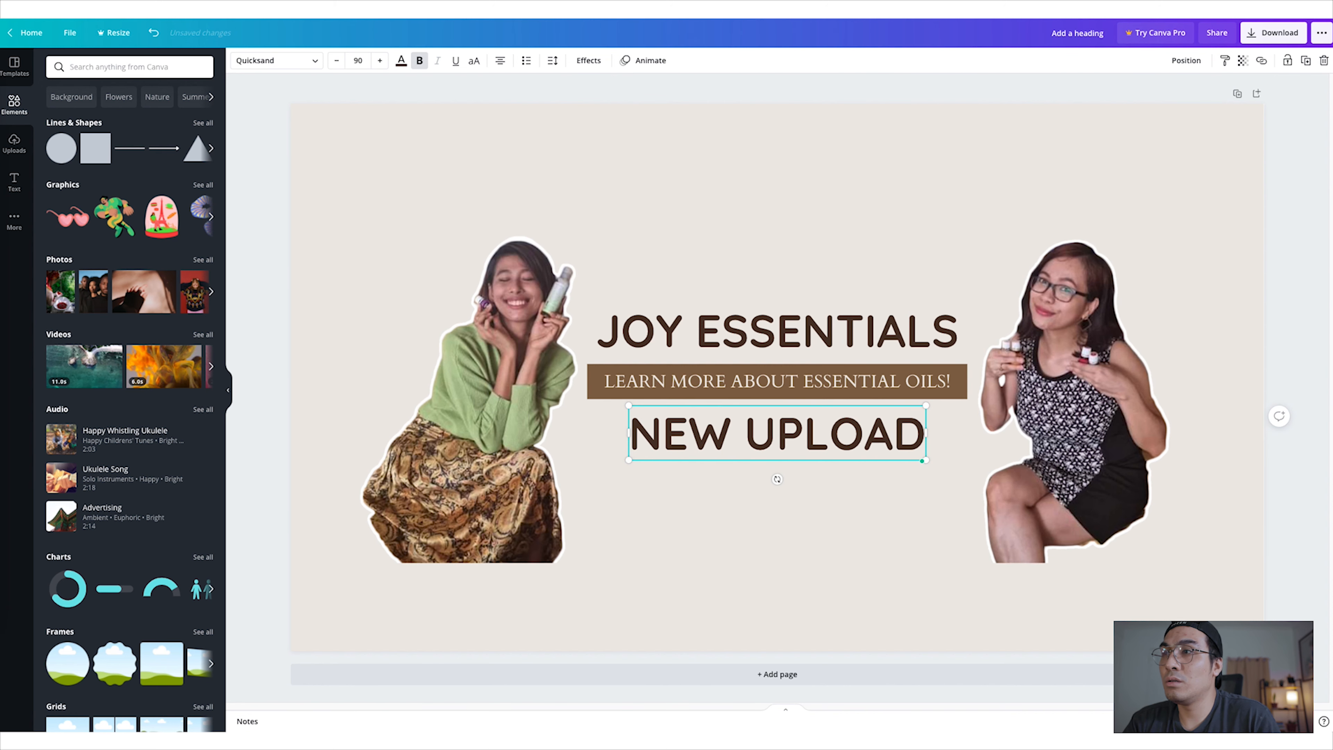
type(" EVERY")
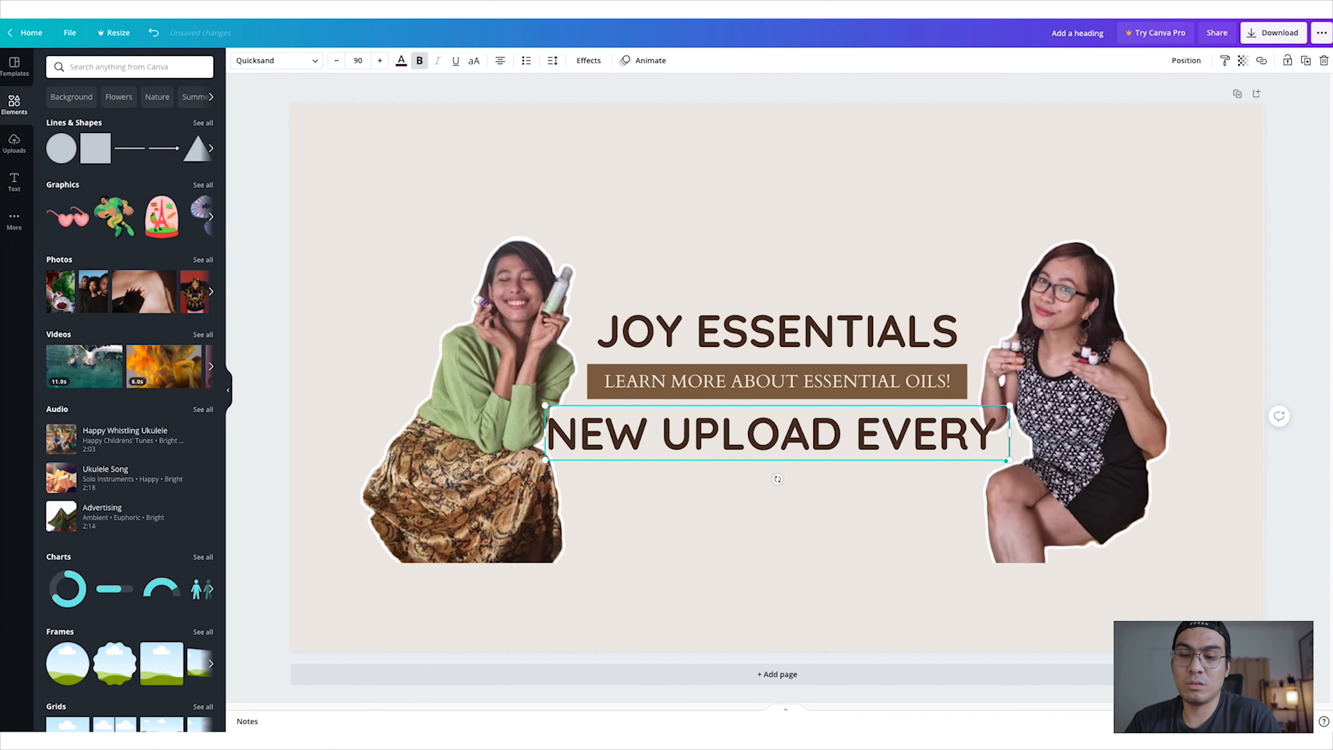
type(" WEEK!")
- Reduce the "NEW UPLOAD EVERY WEEK!" text to font size 56
key("ctrl+a")
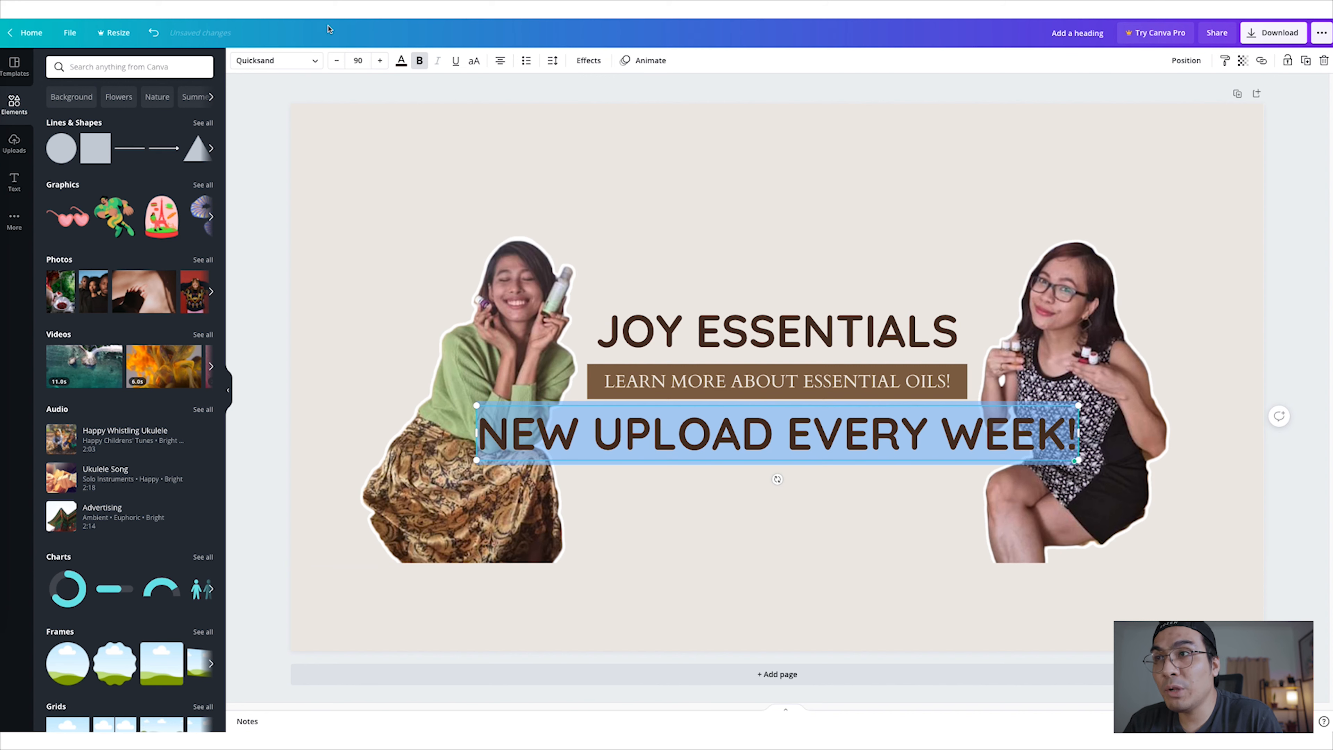
left_click(336, 61)
left_click(337, 61)
left_click(336, 60)
left_click(337, 61)
left_click(338, 61)
left_click(339, 61)
left_click(338, 62)
left_click(339, 62)
left_click(337, 61)
left_click(337, 61)
left_click(337, 61)
left_click(337, 60)
left_click(337, 60)
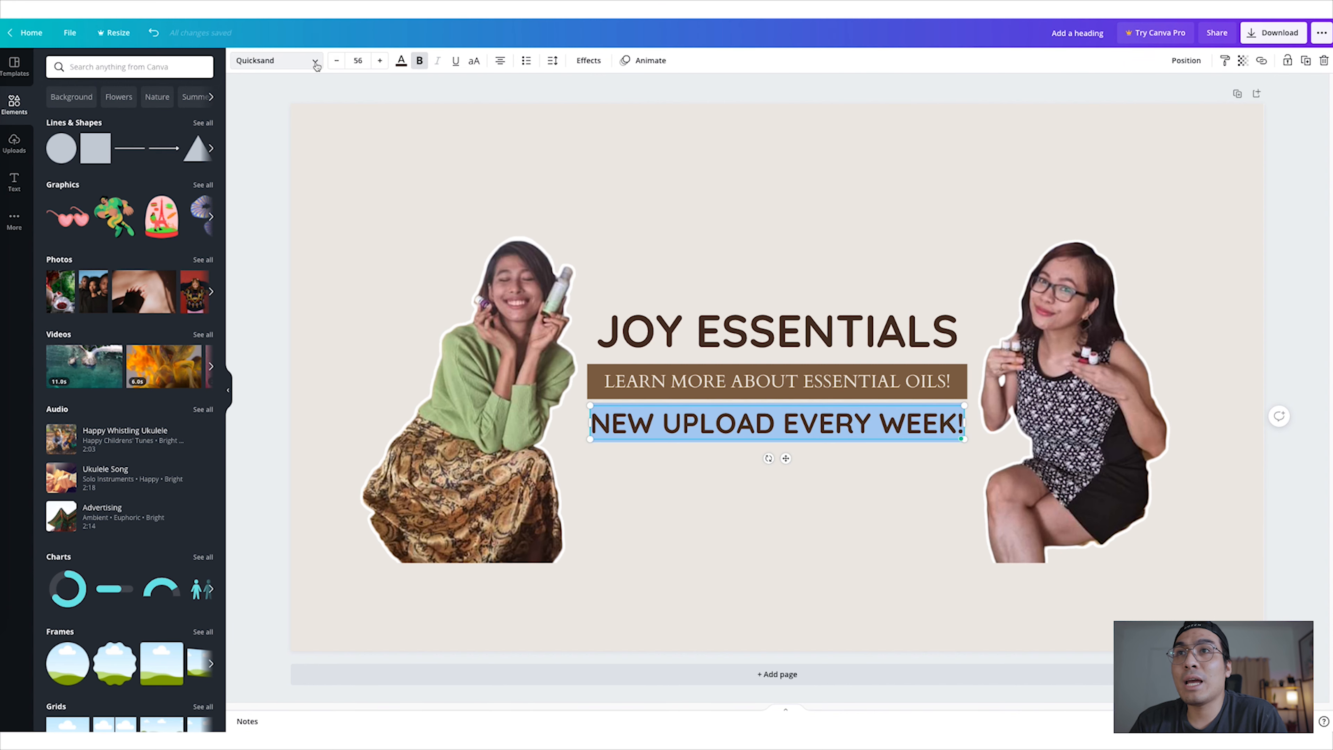
left_click(924, 231)
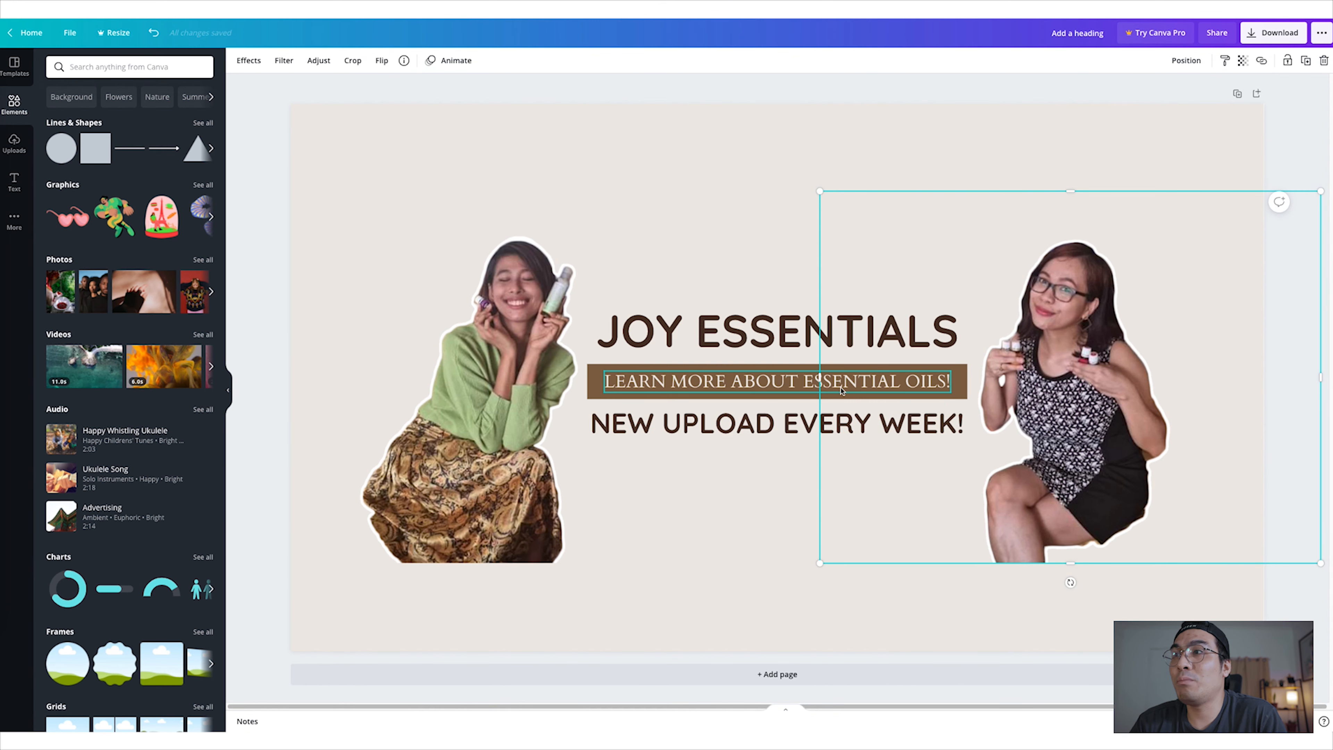
- Recolour only the words "EVERY WEEK!" with the sage green from the left-hand photo's colours
left_click_drag(784, 423, 964, 423)
left_click(401, 60)
left_click(172, 234)
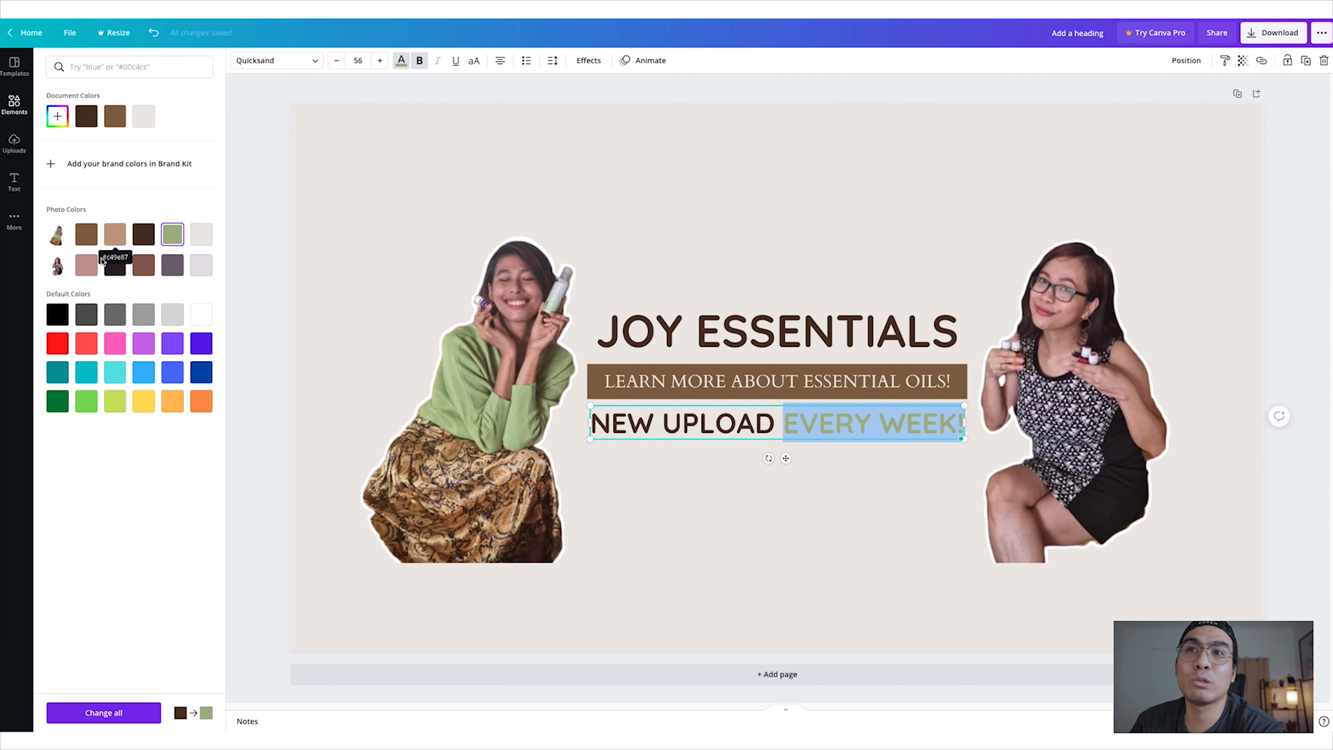
left_click(795, 222)
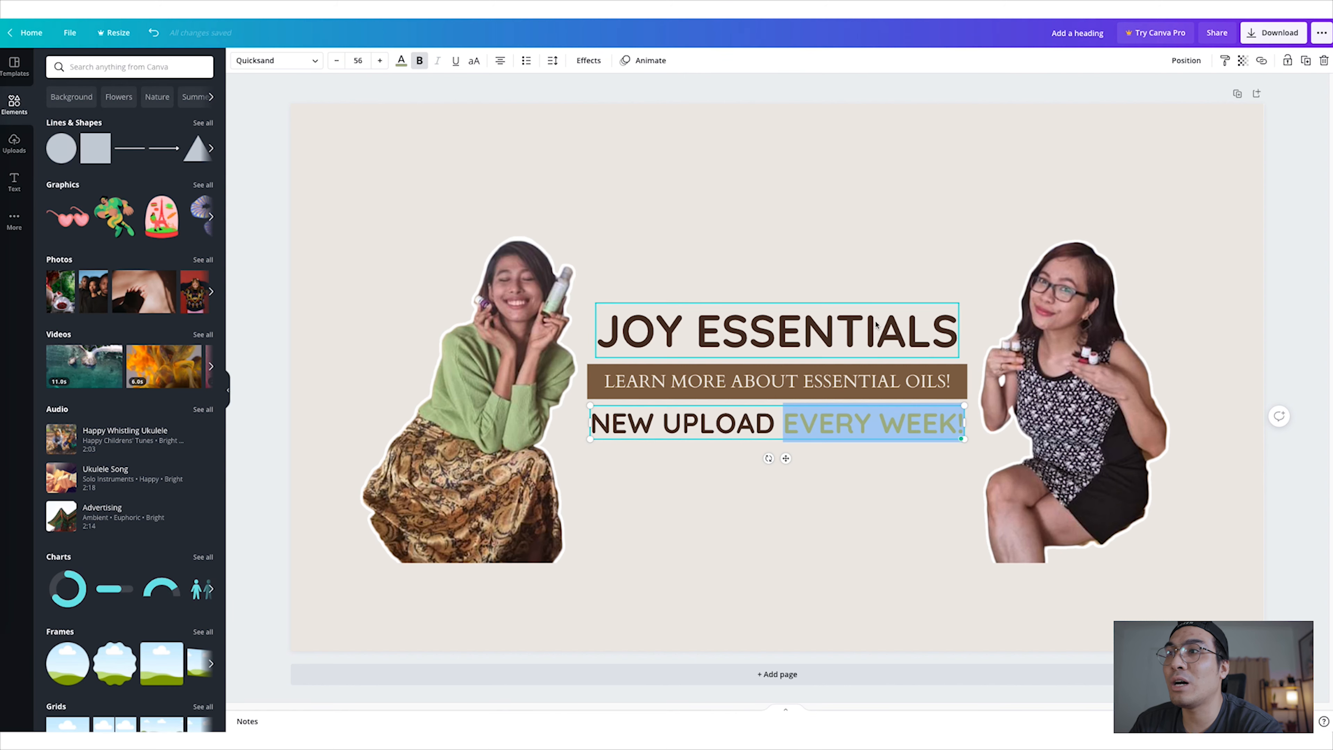
left_click(737, 520)
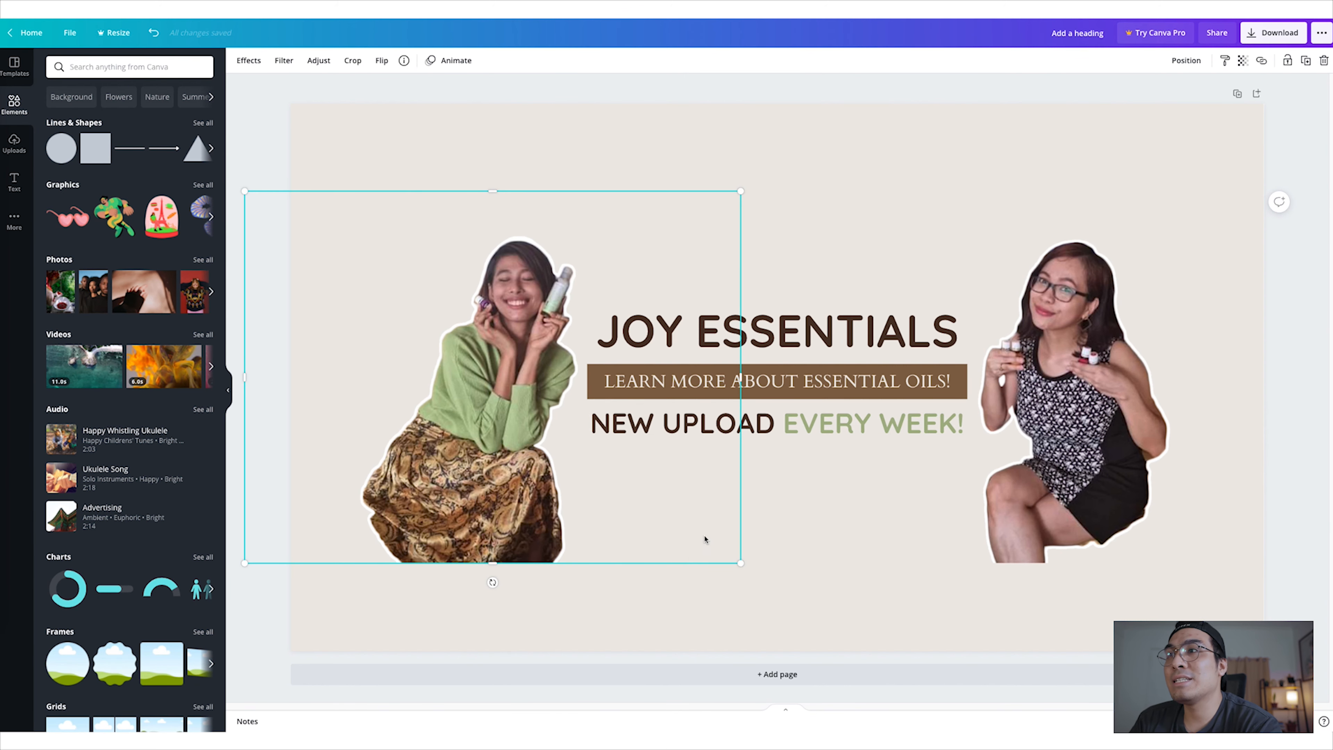
left_click(820, 432)
left_click(916, 182)
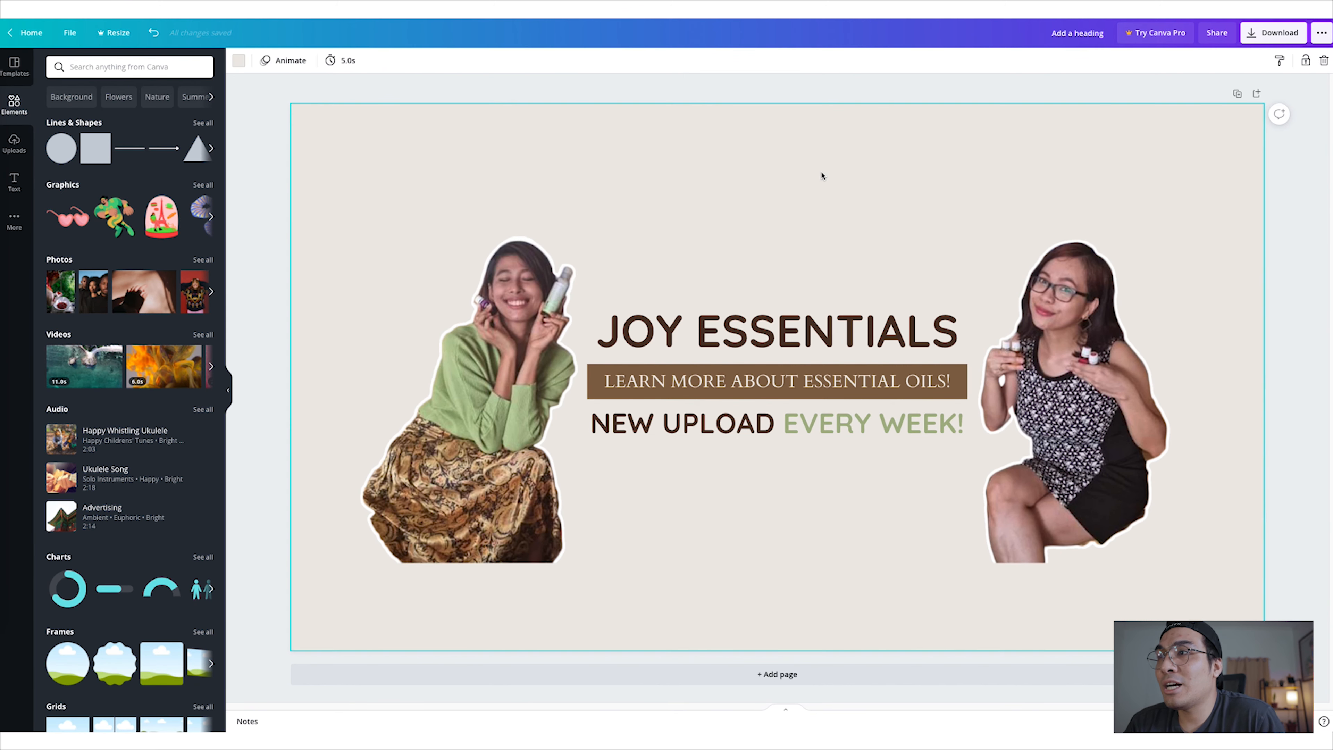
- Try adding the Joy Essentials logo PNG from the computer's files to the banner
left_click(1, 87)
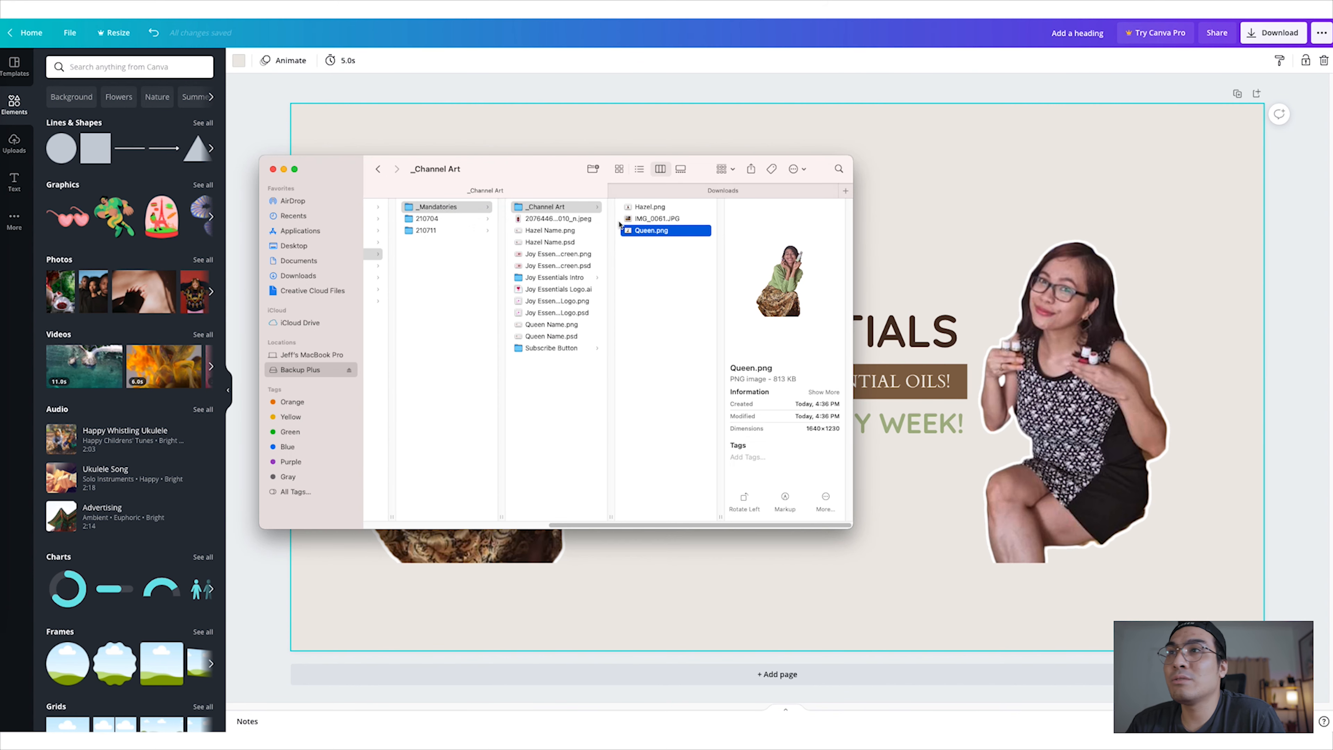
left_click(550, 278)
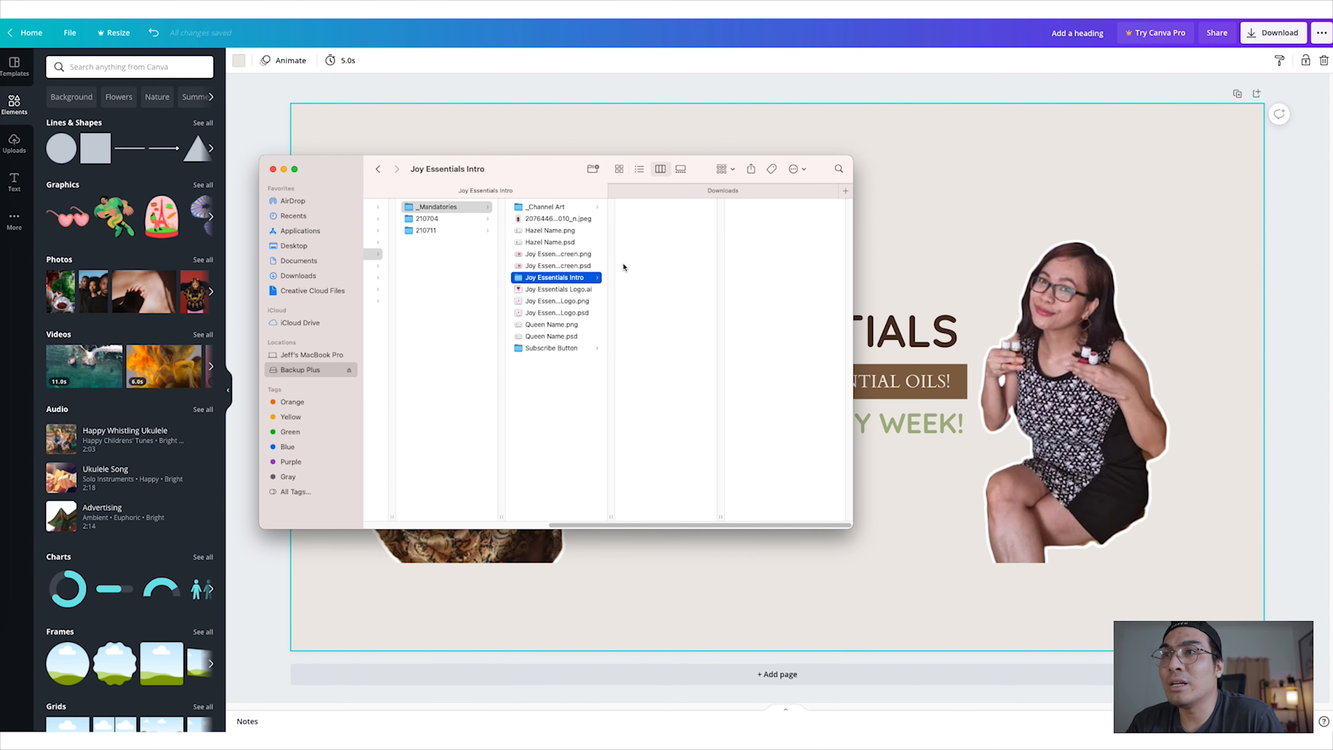
left_click(569, 302)
left_click_drag(571, 303, 807, 179)
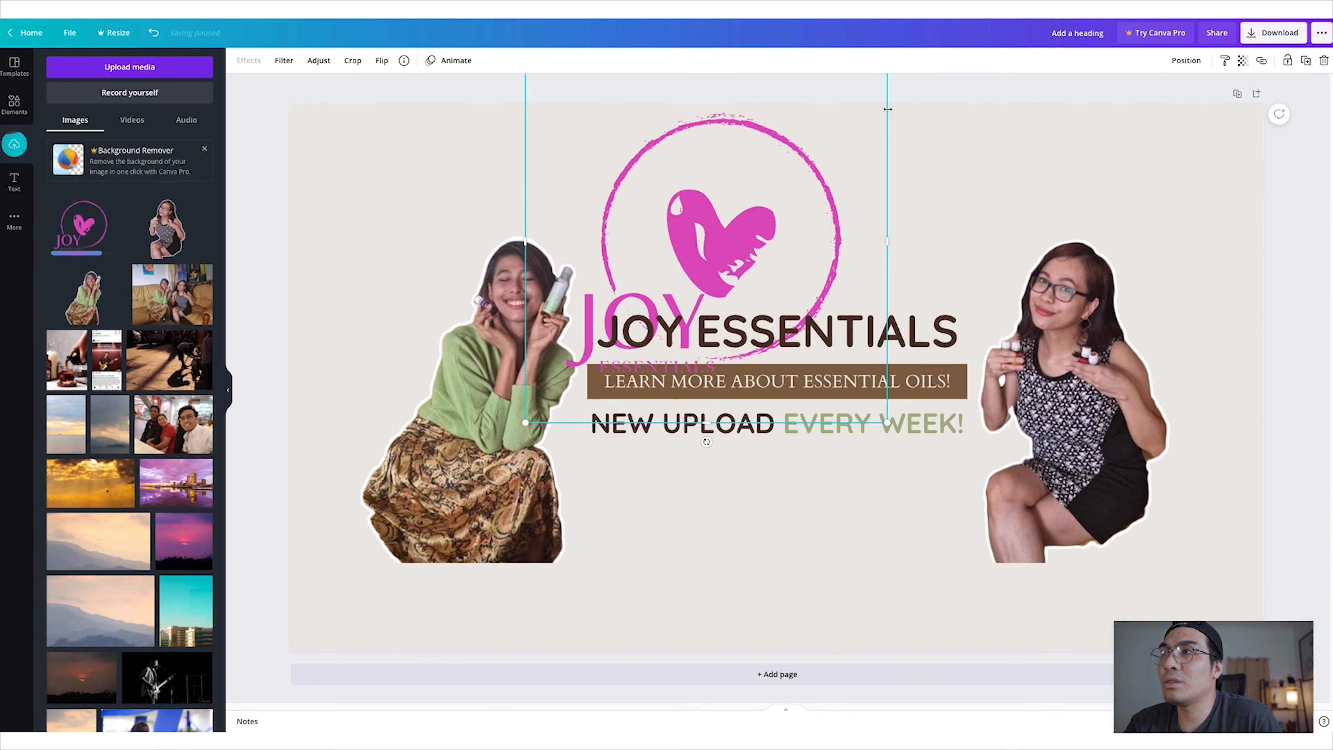
left_click_drag(882, 242, 907, 256)
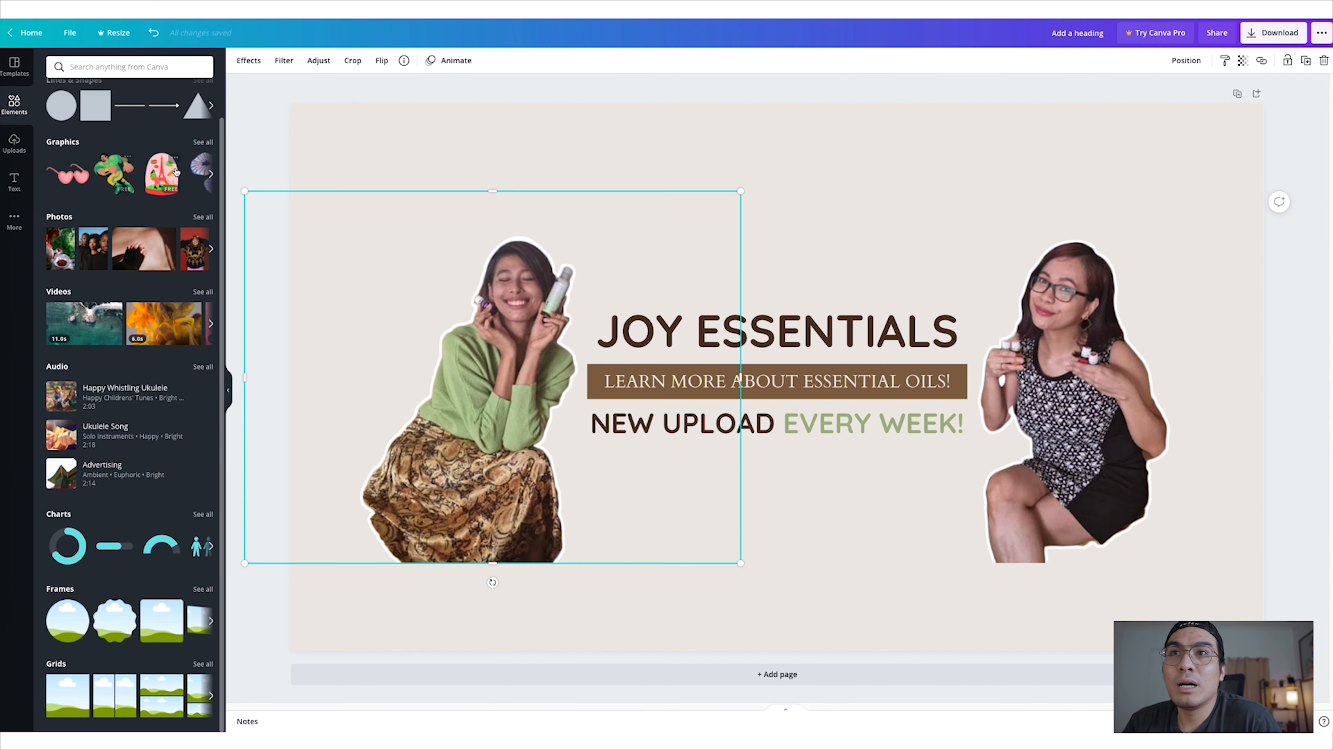
scroll(176, 172, "right", 5)
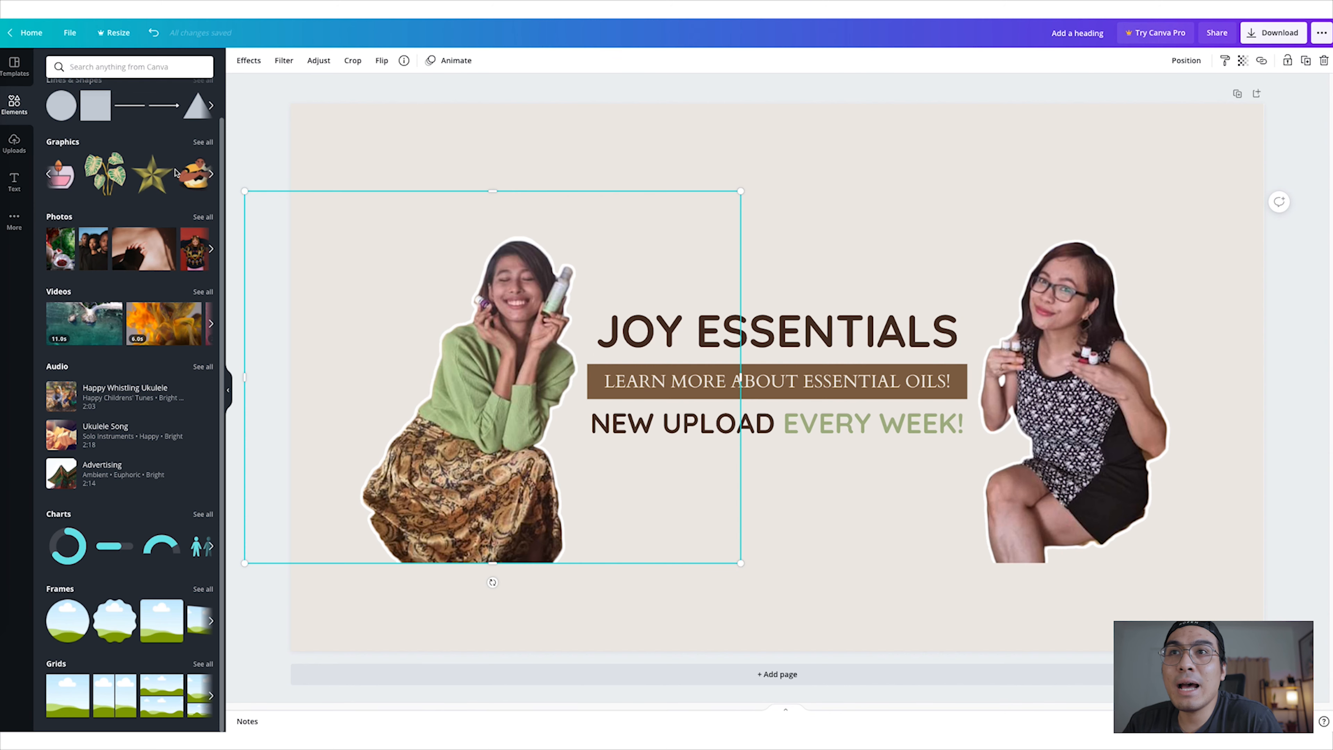
left_click(203, 142)
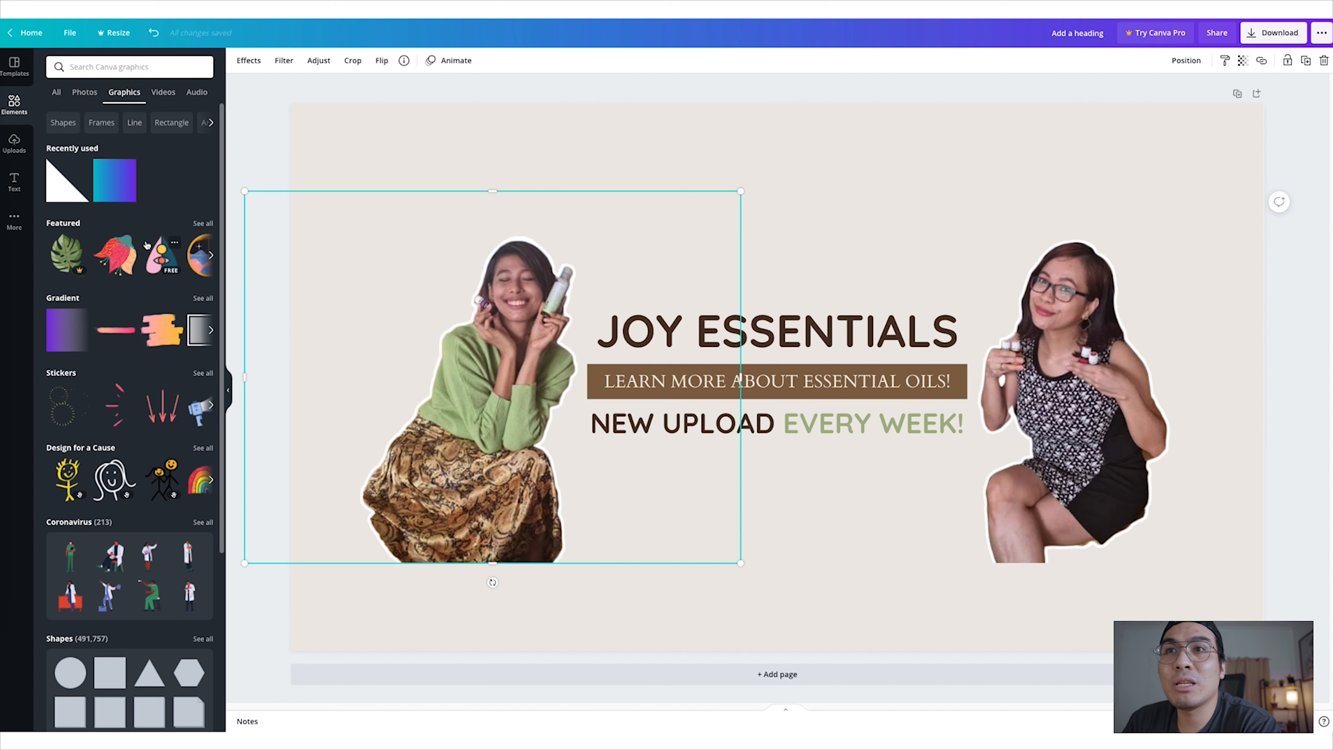
scroll(138, 315, "down", 2)
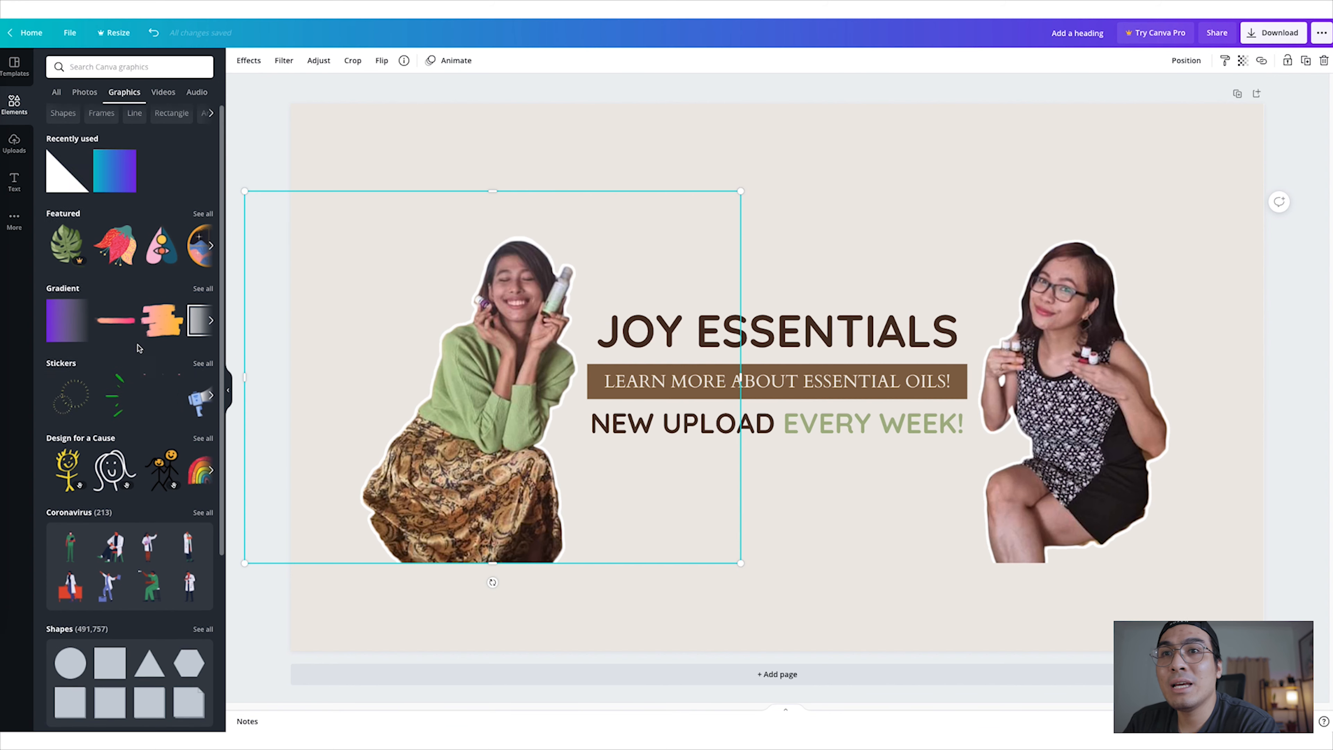
scroll(137, 328, "down", 1)
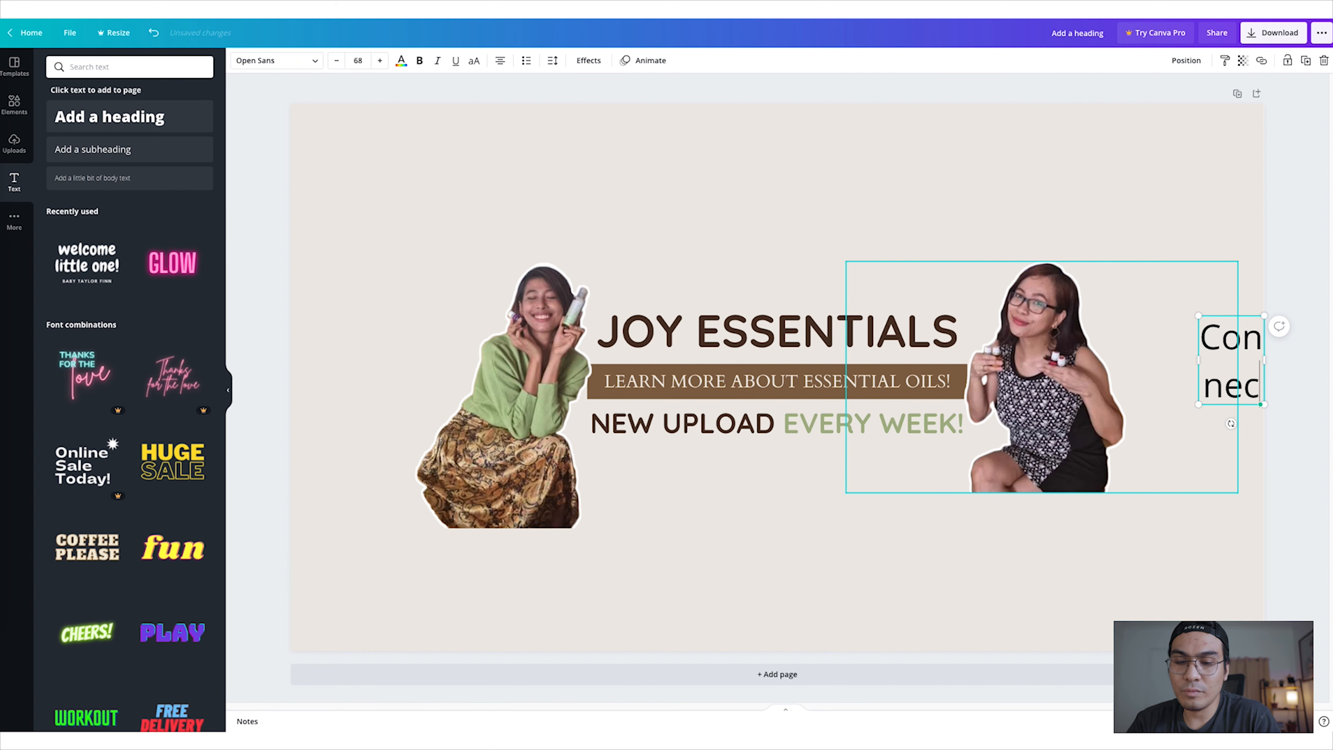
- Complete the new text as "Connect with us" and fit it on two lines at size 37.3 beside the right-hand woman
type("t with us")
key("ctrl+a")
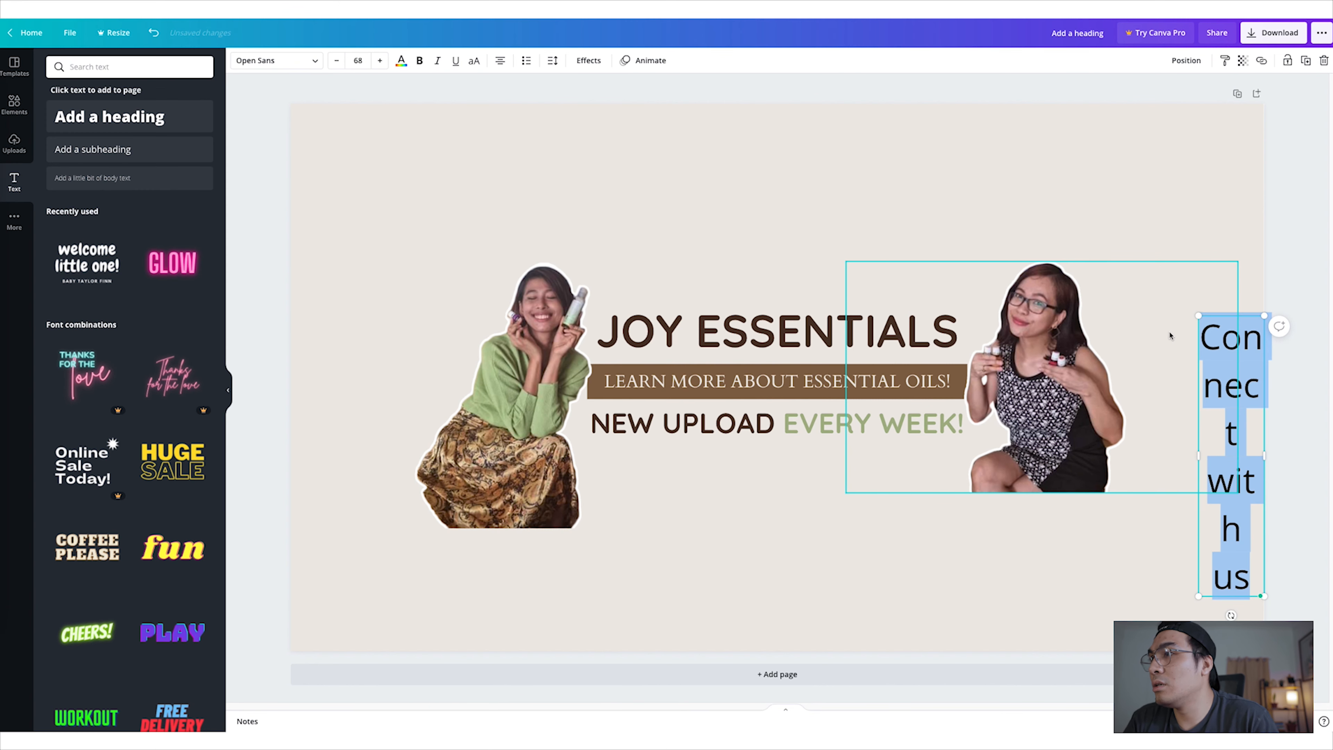
left_click_drag(1195, 457, 1072, 455)
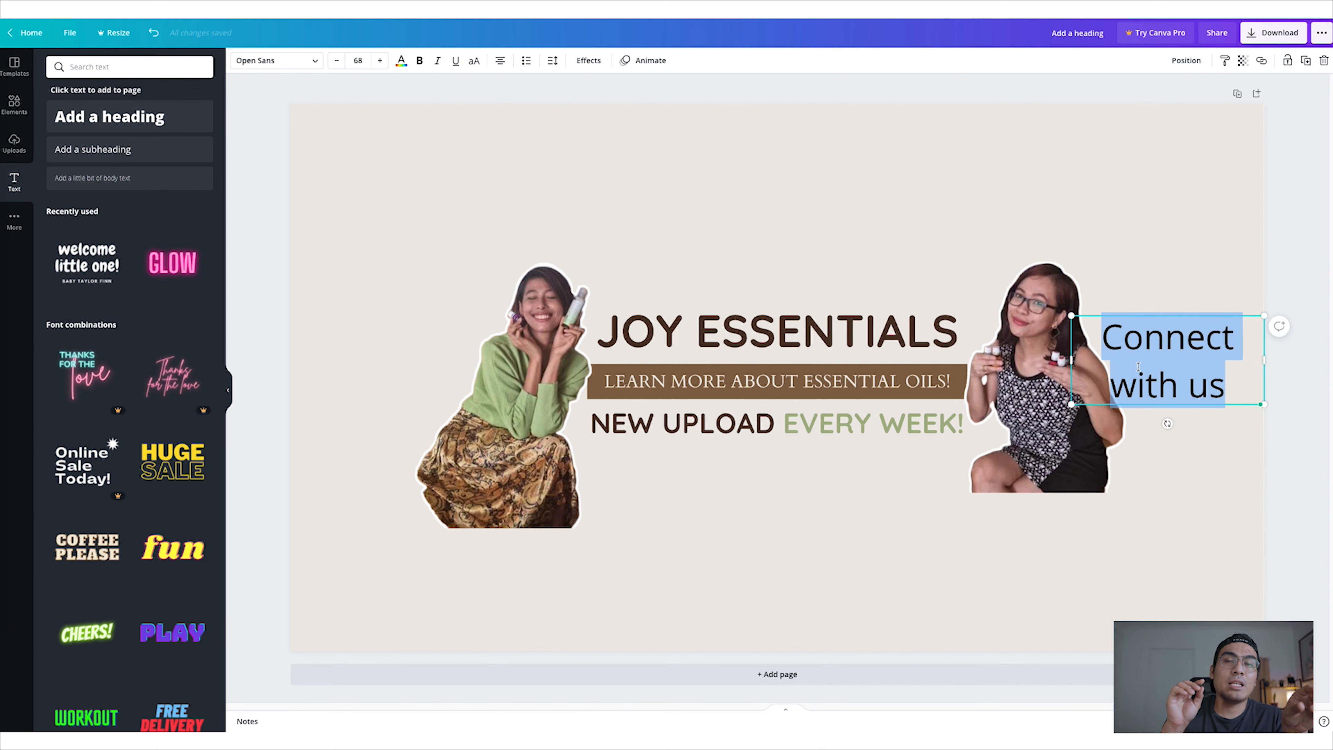
left_click(1198, 244)
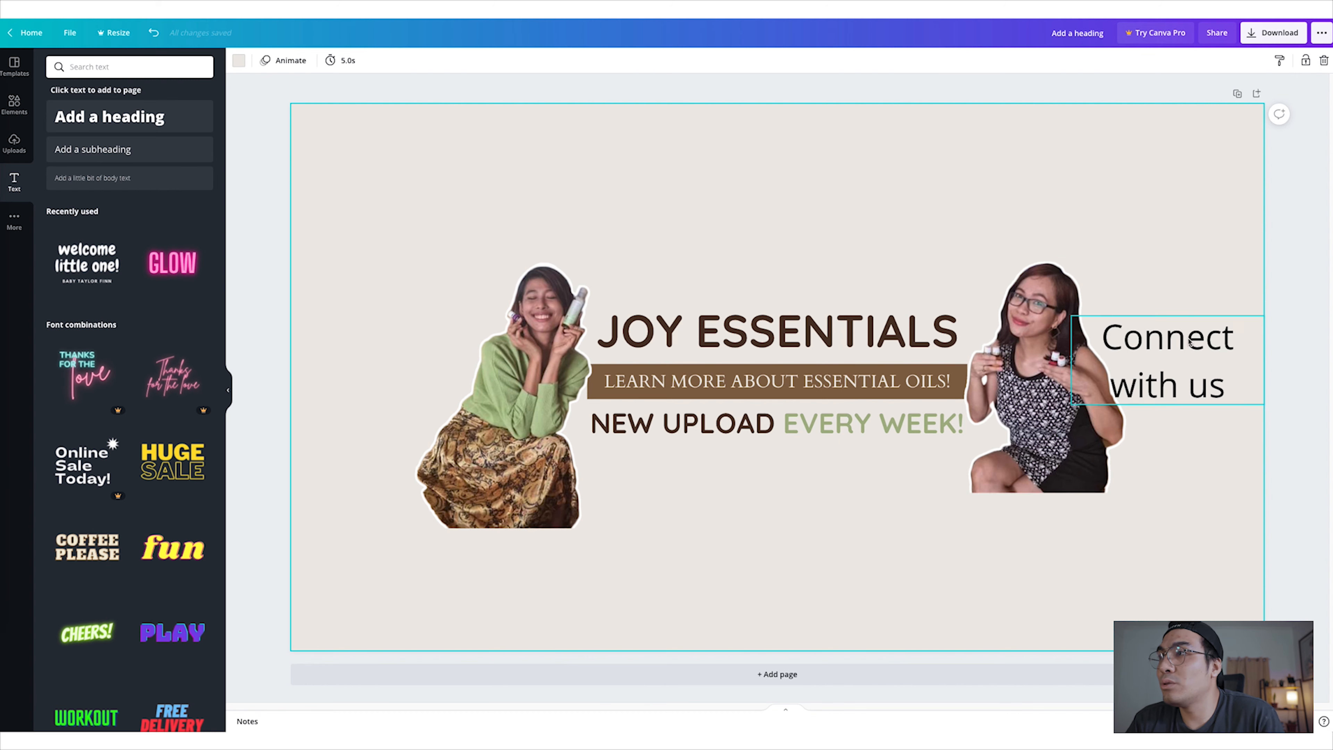
left_click_drag(1259, 319, 1198, 369)
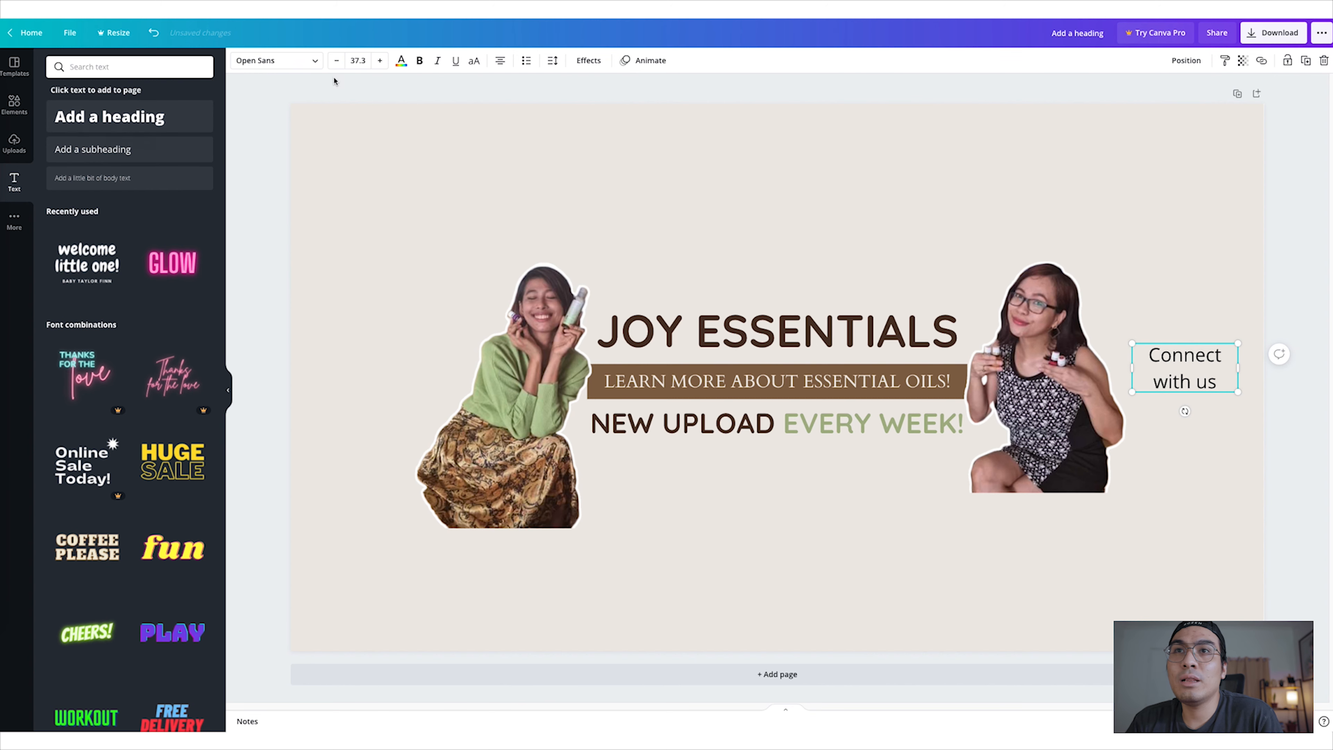
- Change the "Connect with us" font to Virtual and shift the text closer to the right-hand woman
left_click(318, 64)
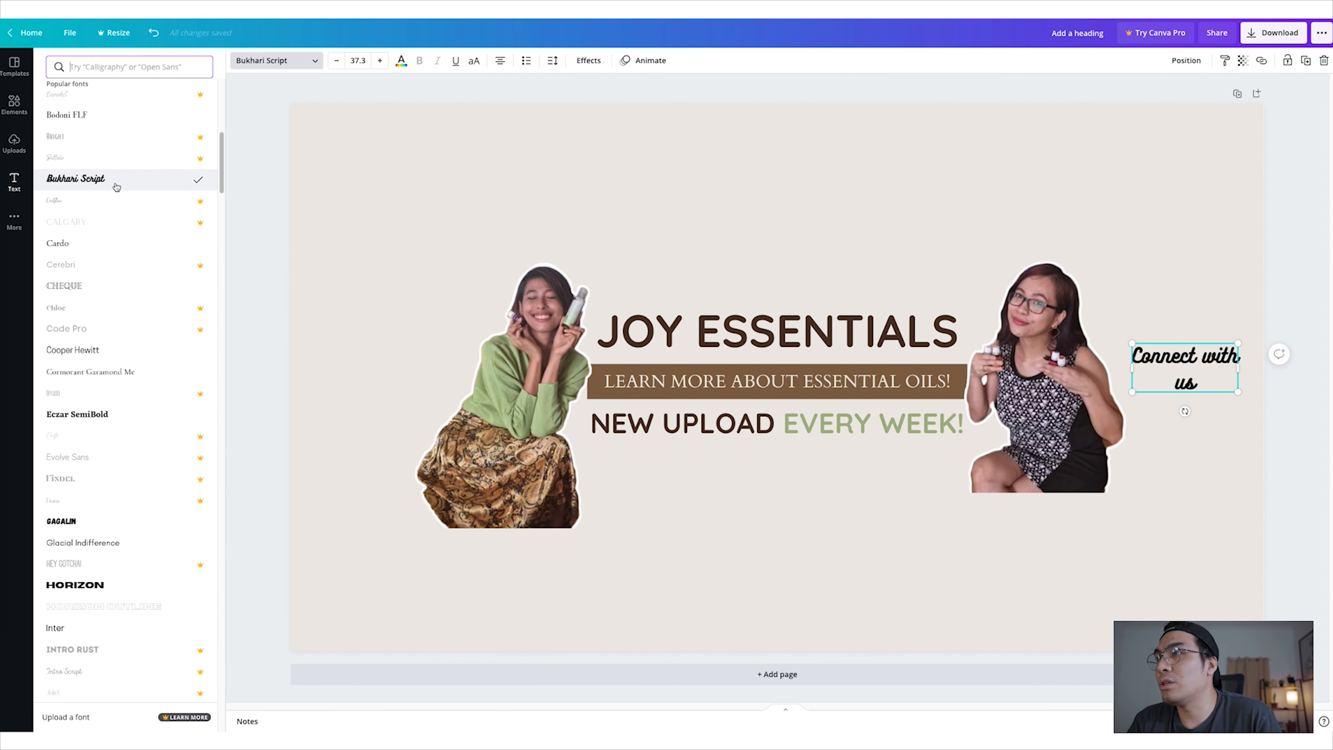
scroll(116, 187, "down", 7)
scroll(125, 255, "down", 15)
scroll(125, 255, "down", 7)
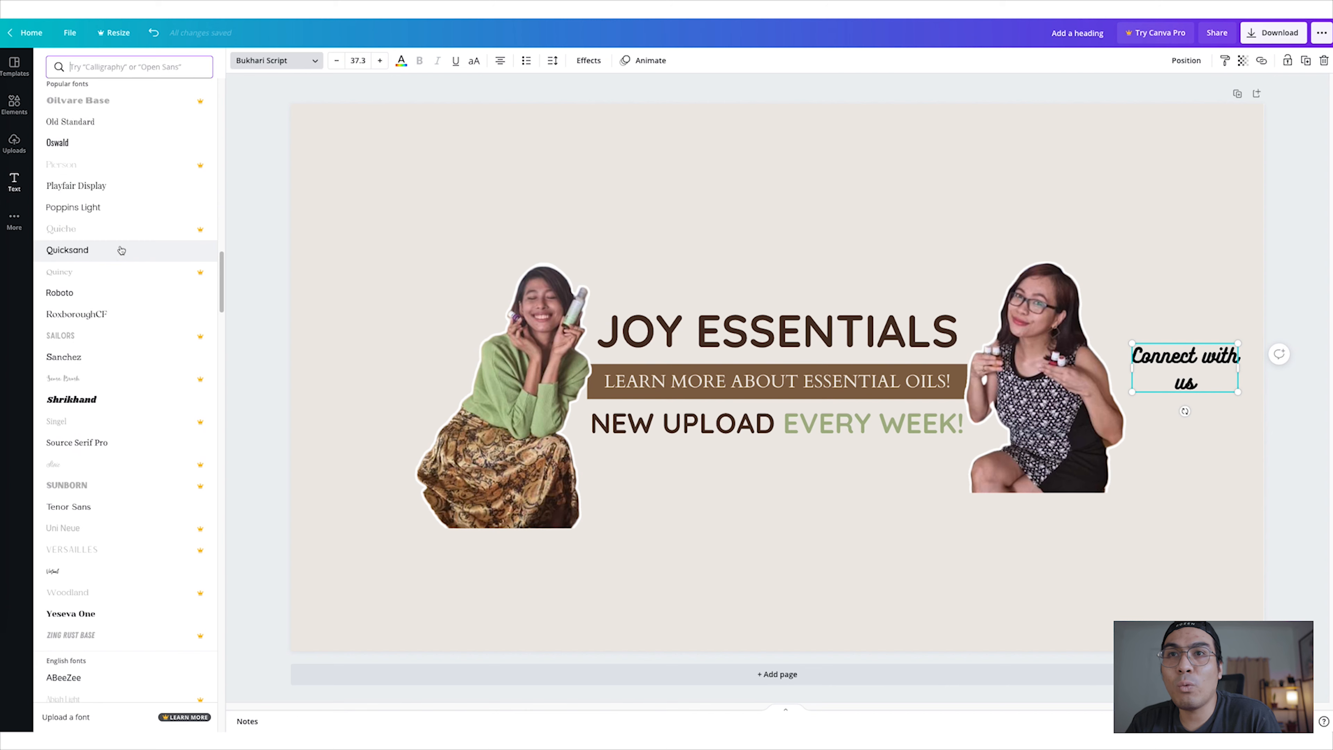
scroll(121, 250, "down", 7)
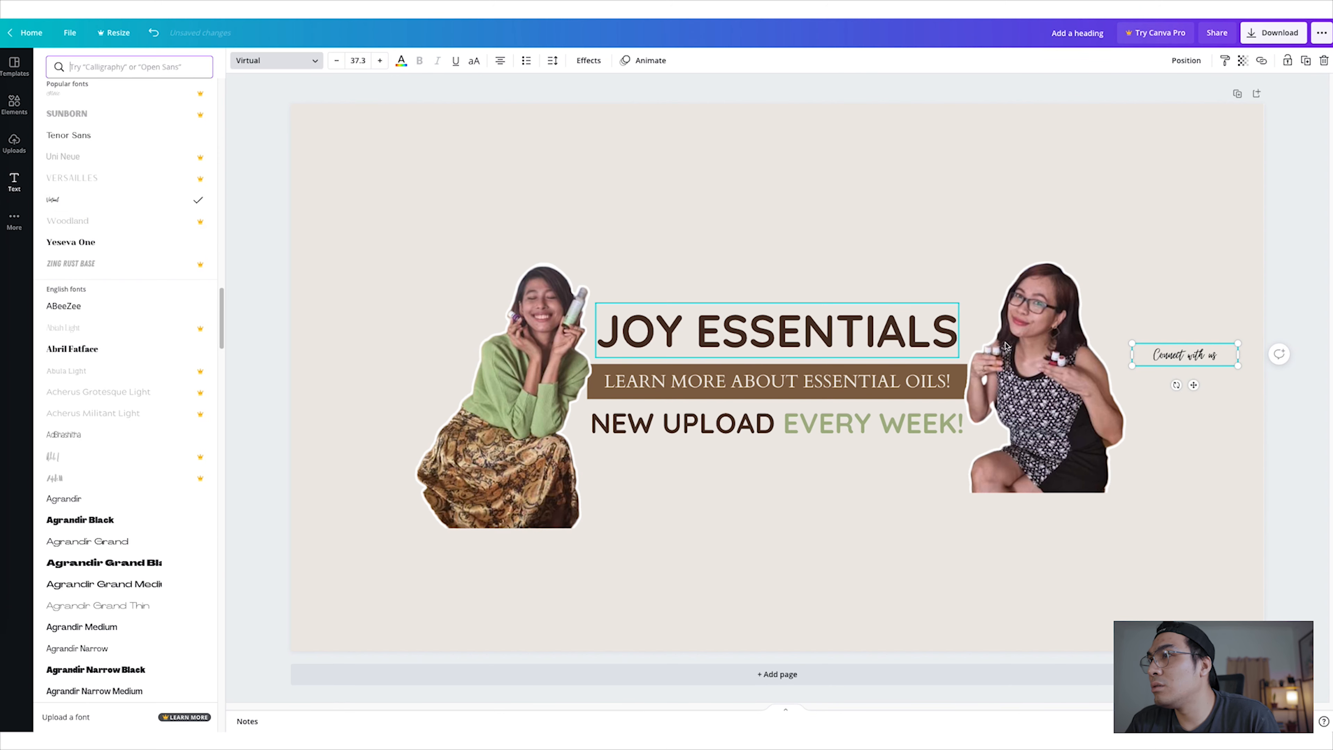
left_click_drag(1199, 359, 1181, 362)
- Change the tagline's font to Source Serif Pro, in uppercase at size 38
left_click(925, 386)
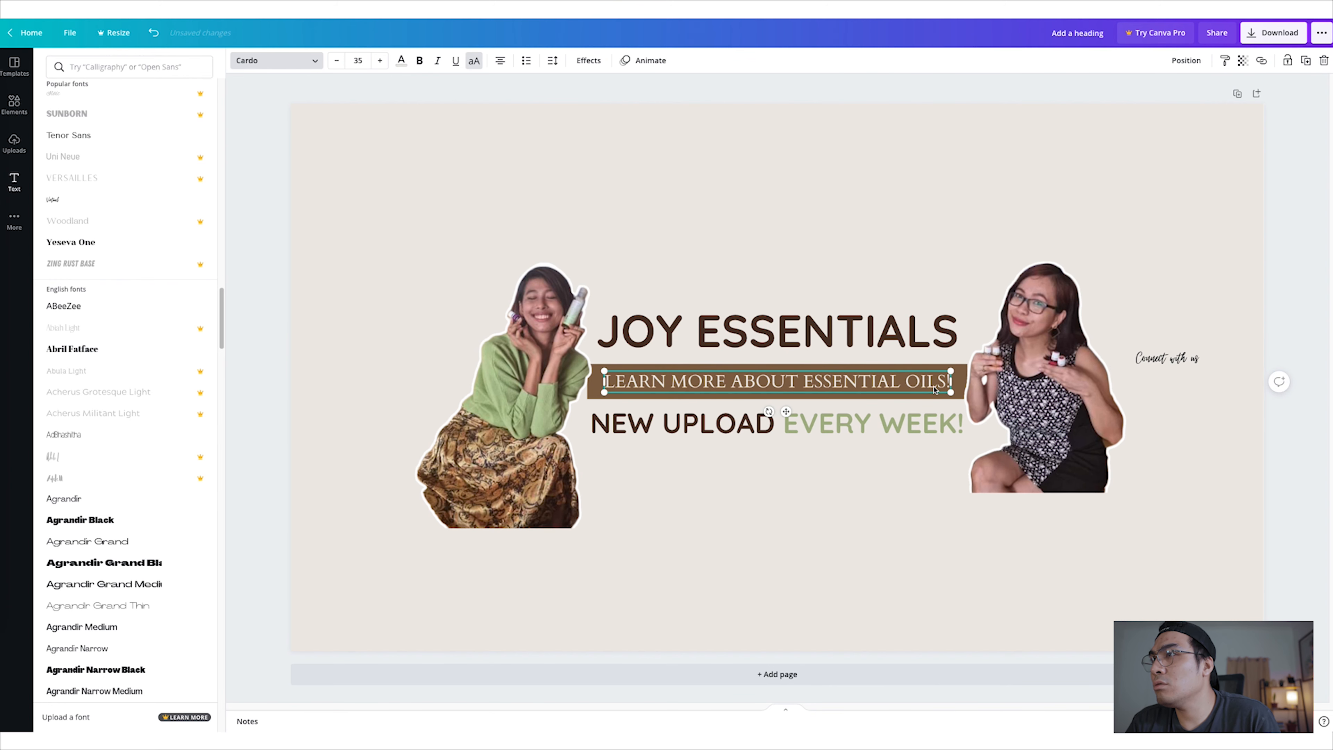
left_click(86, 205)
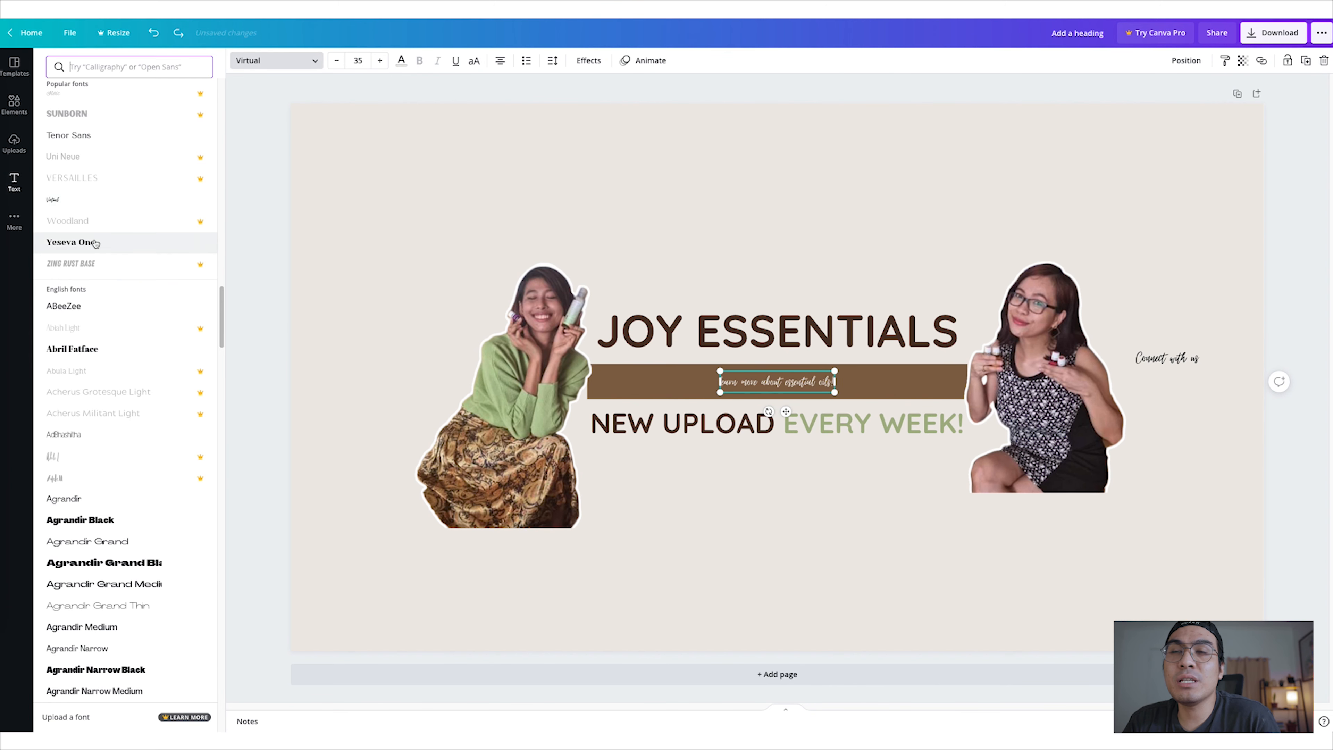
left_click(116, 247)
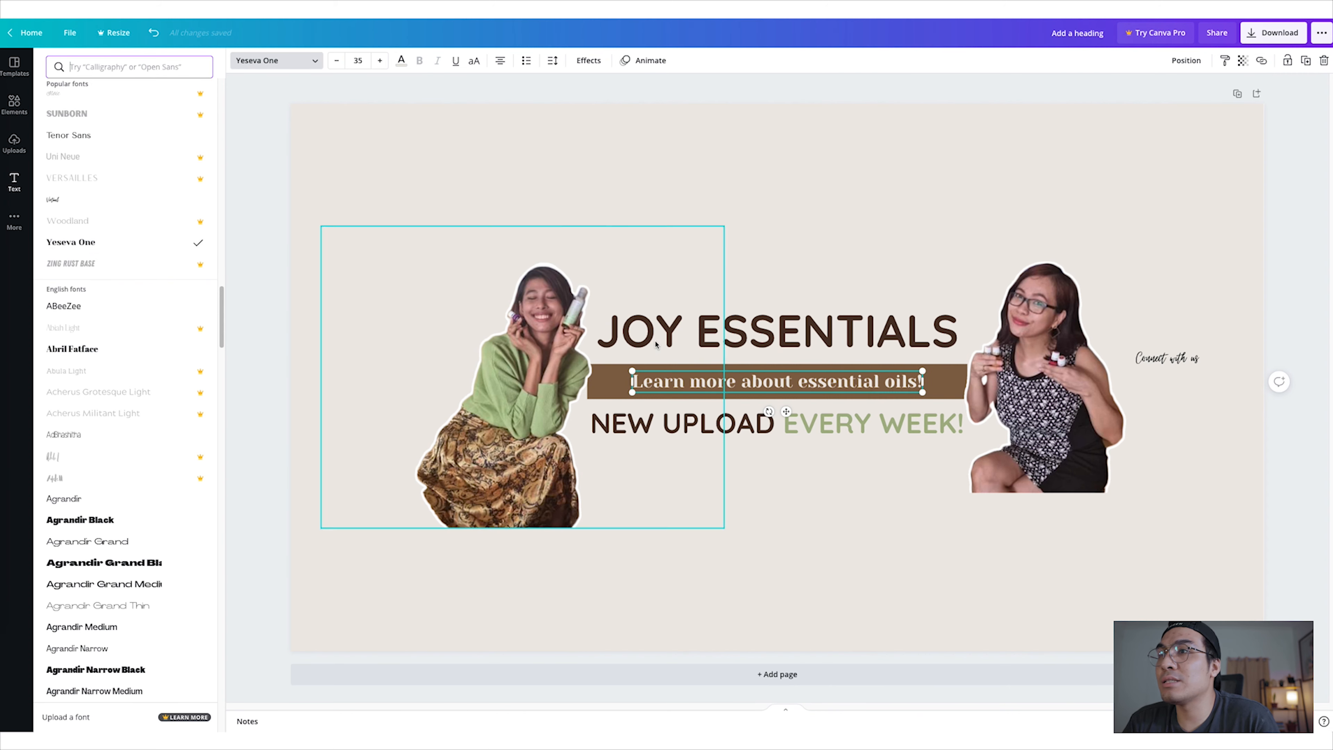
scroll(97, 246, "up", 2)
scroll(97, 246, "up", 1)
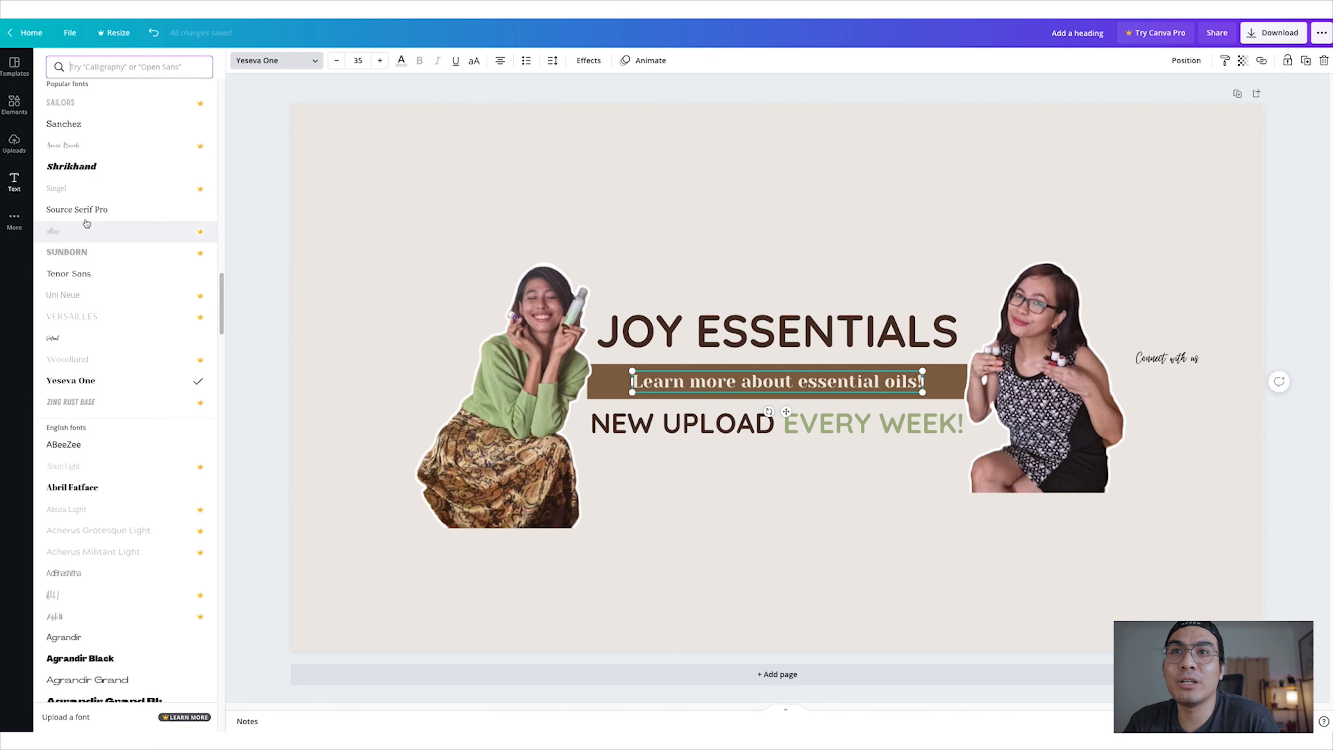
left_click(93, 210)
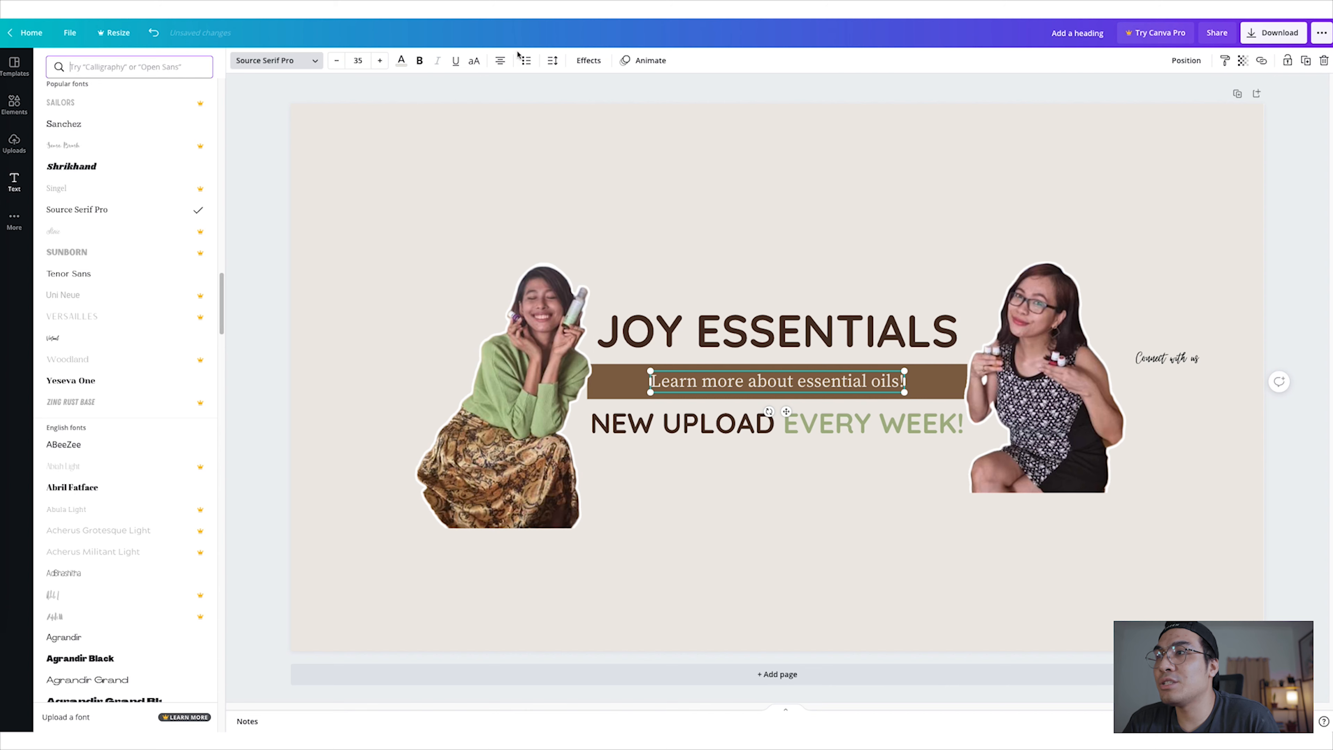
left_click(481, 63)
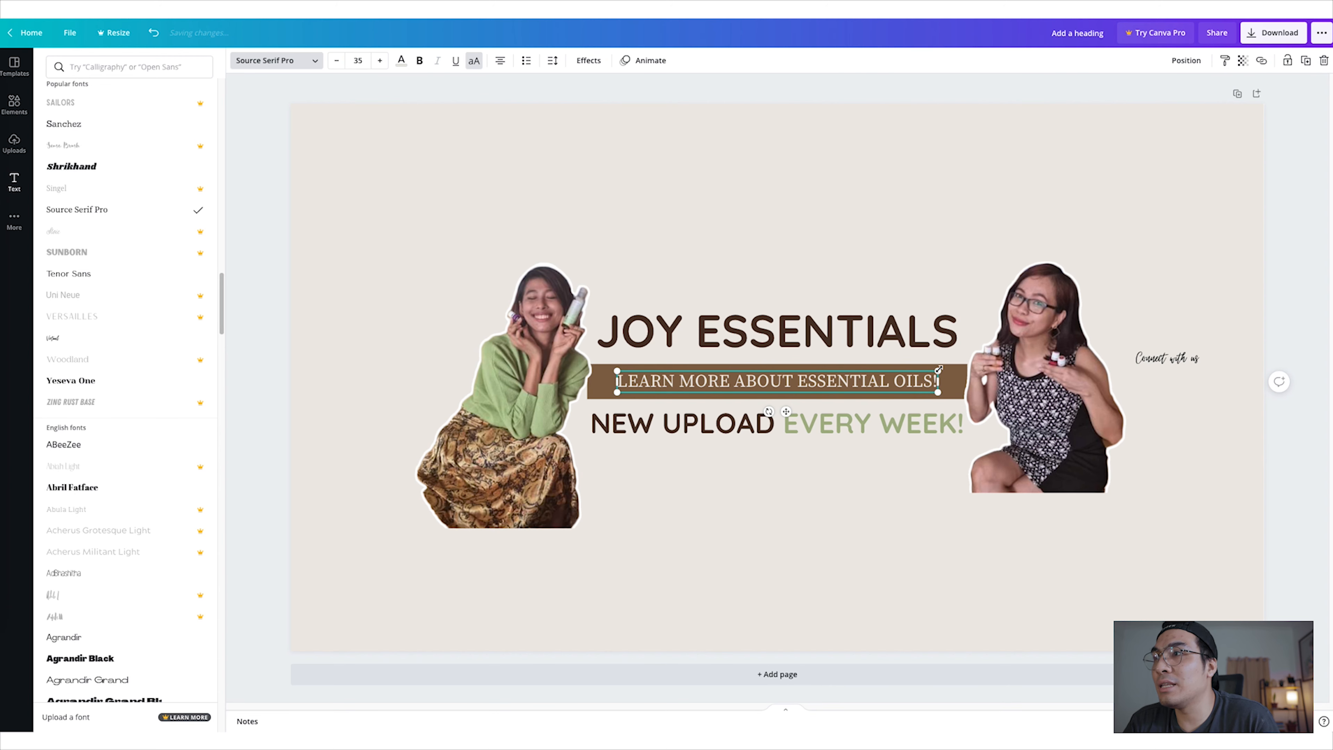
left_click_drag(949, 365, 962, 363)
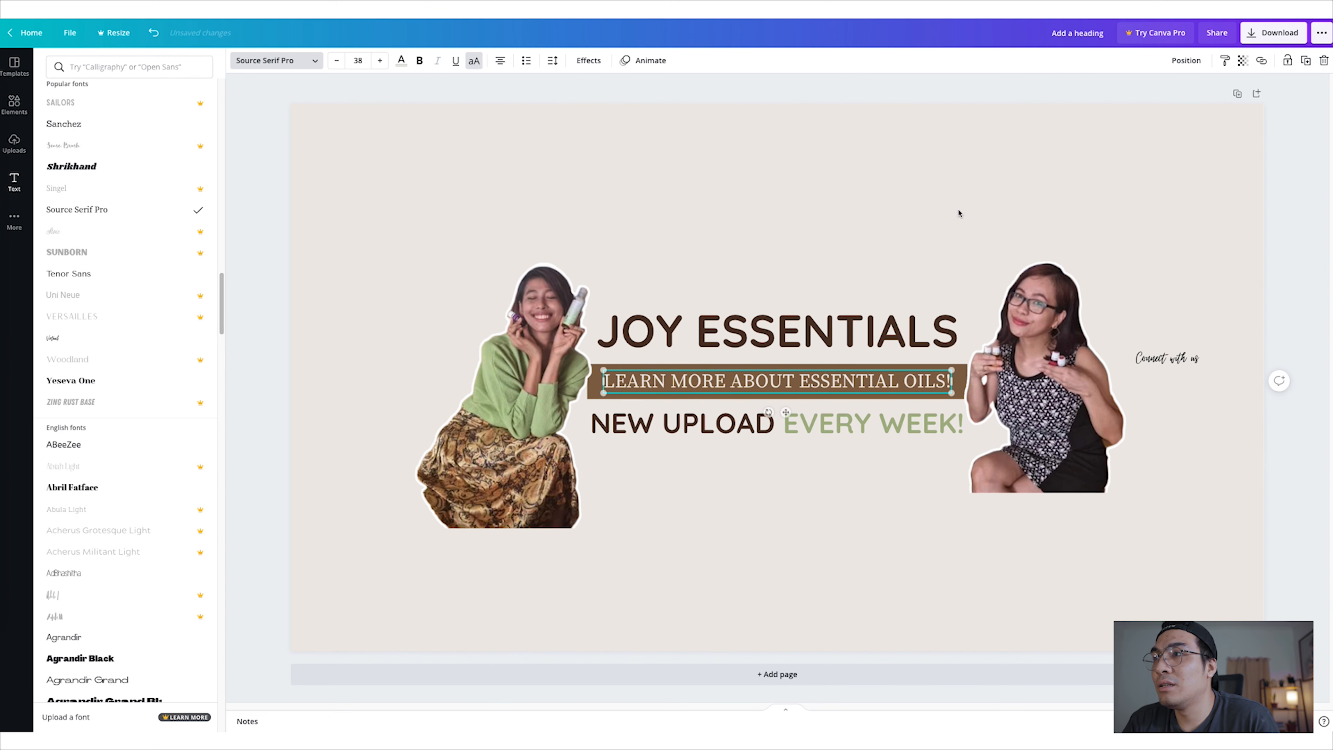
- Move the "Connect with us" text slightly lower beside the right-hand woman
left_click(1167, 362)
left_click_drag(1203, 367, 1204, 368)
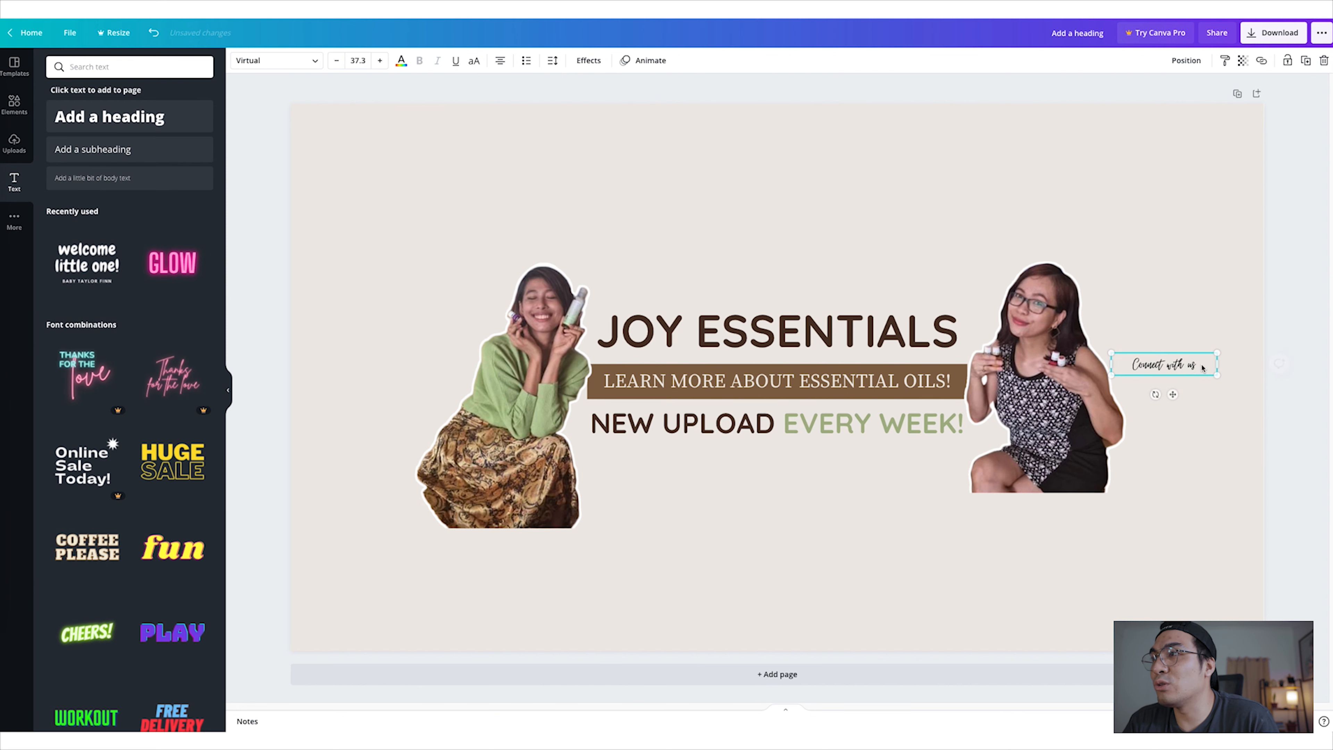
- Enlarge the "Connect with us" text beside the right-hand woman to a size above 76
triple_click(1190, 364)
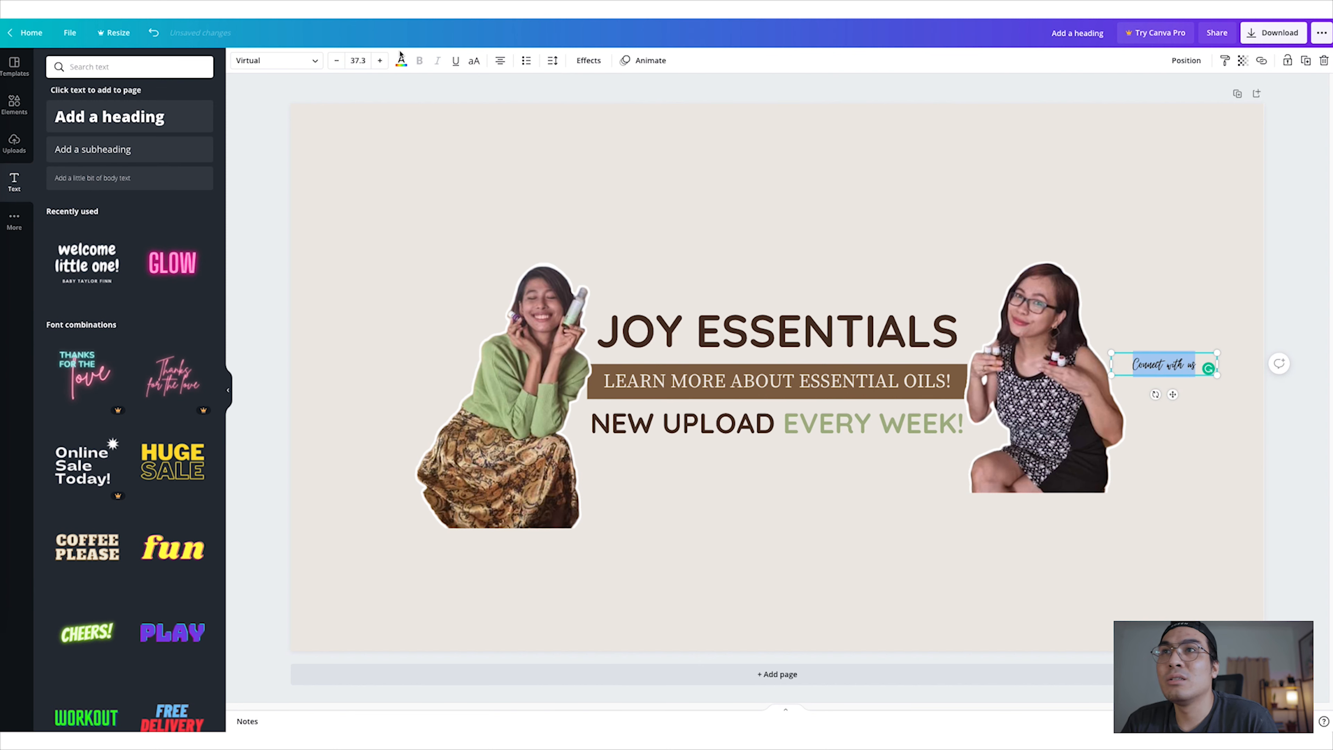
left_click(379, 61)
left_click(378, 62)
left_click(379, 61)
left_click(378, 62)
left_click(379, 61)
left_click(378, 62)
left_click(379, 62)
left_click(379, 61)
left_click(379, 61)
left_click(379, 62)
left_click(379, 62)
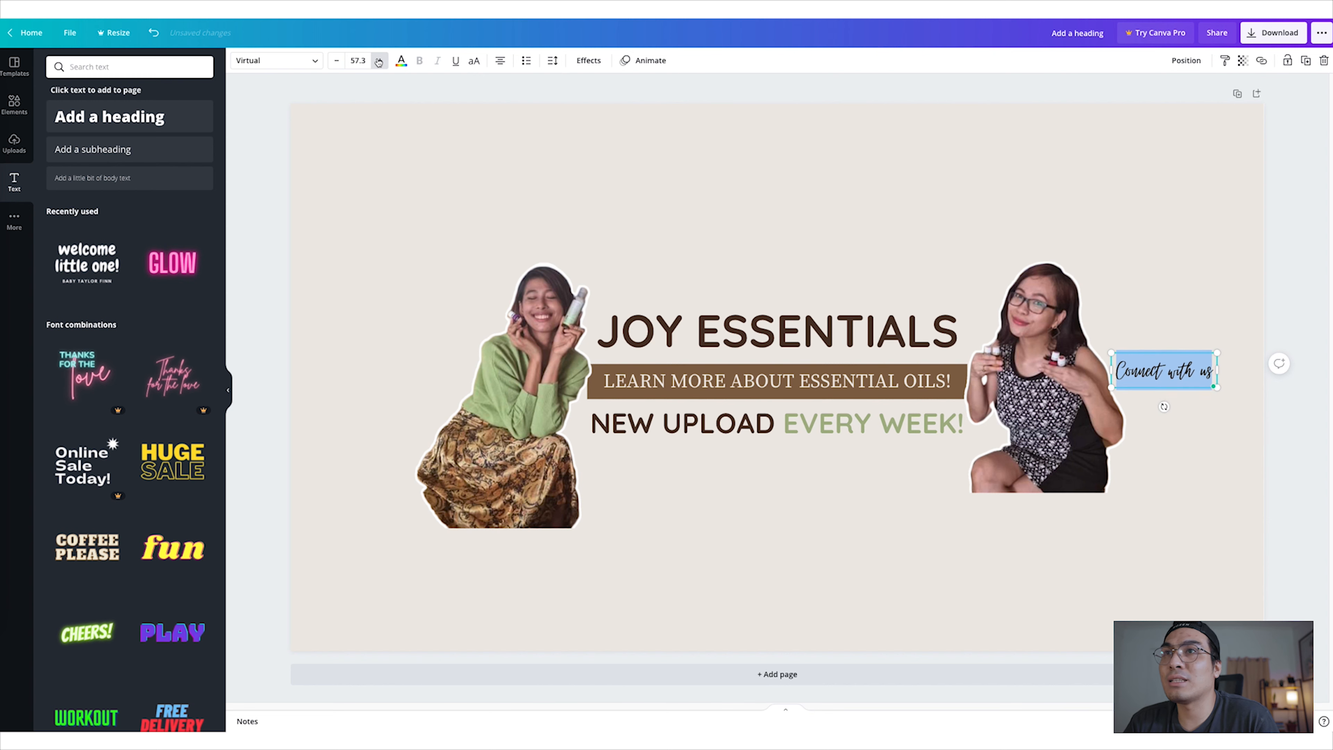
left_click(379, 61)
left_click(378, 62)
left_click(378, 62)
left_click(378, 61)
left_click(378, 61)
left_click(379, 62)
left_click(378, 61)
left_click(378, 61)
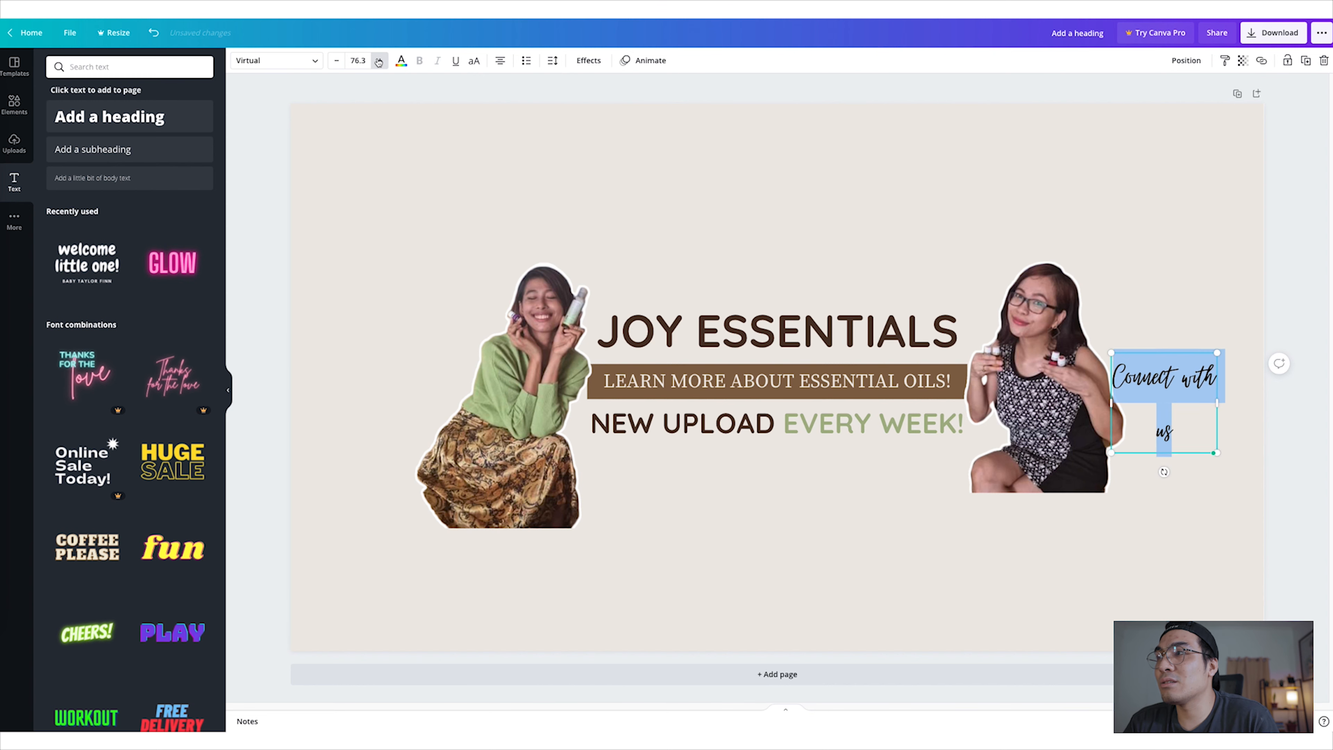
left_click(378, 61)
left_click(378, 61)
left_click(378, 61)
left_click(379, 61)
left_click(379, 62)
left_click(378, 61)
left_click(378, 61)
left_click(379, 61)
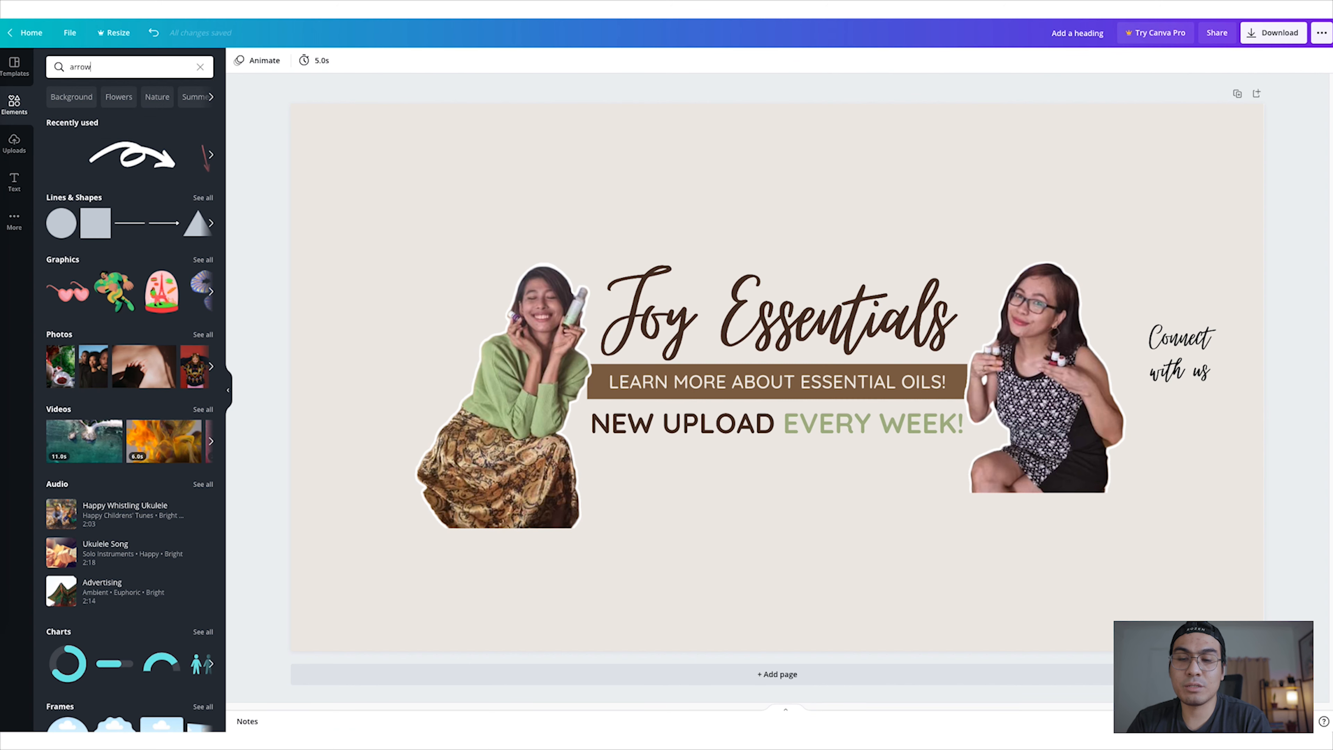
- Search the elements for "arrow" and place a looping hand-drawn arrow below the tagline, scaled down
key("Return")
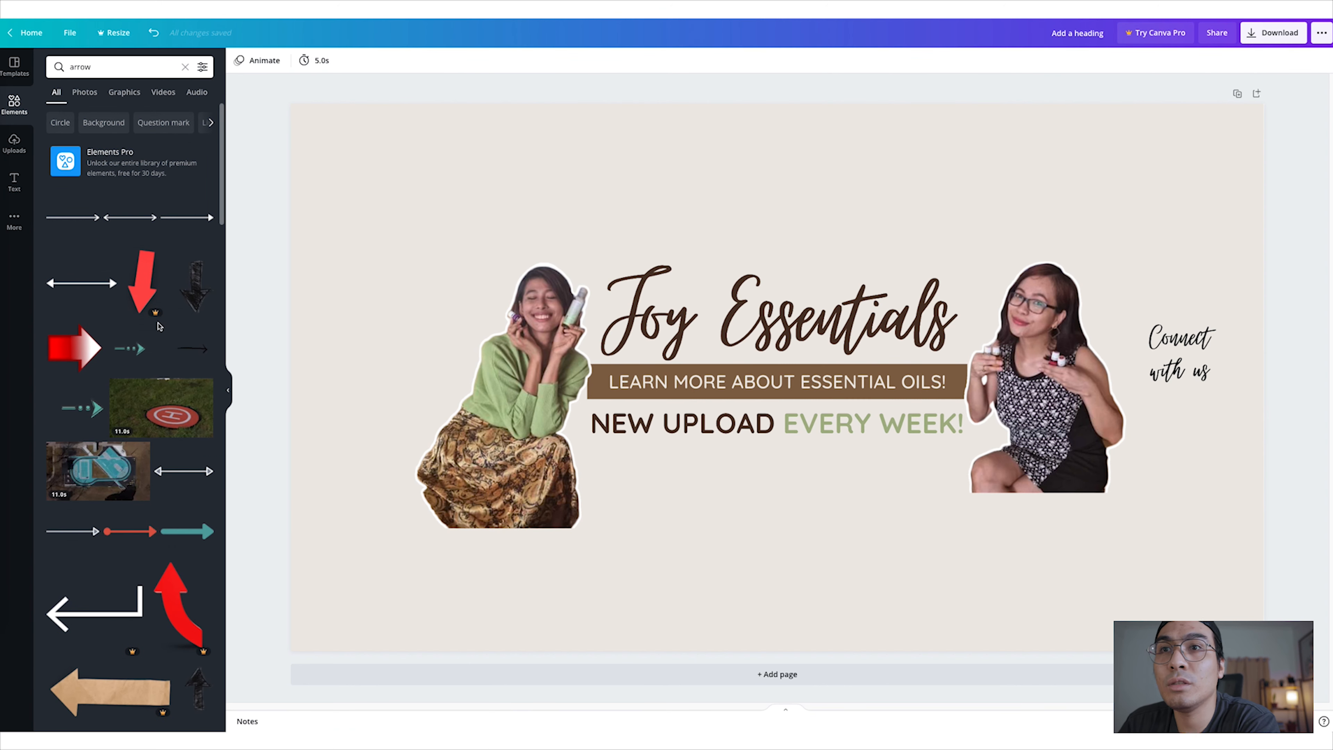
scroll(176, 315, "down", 5)
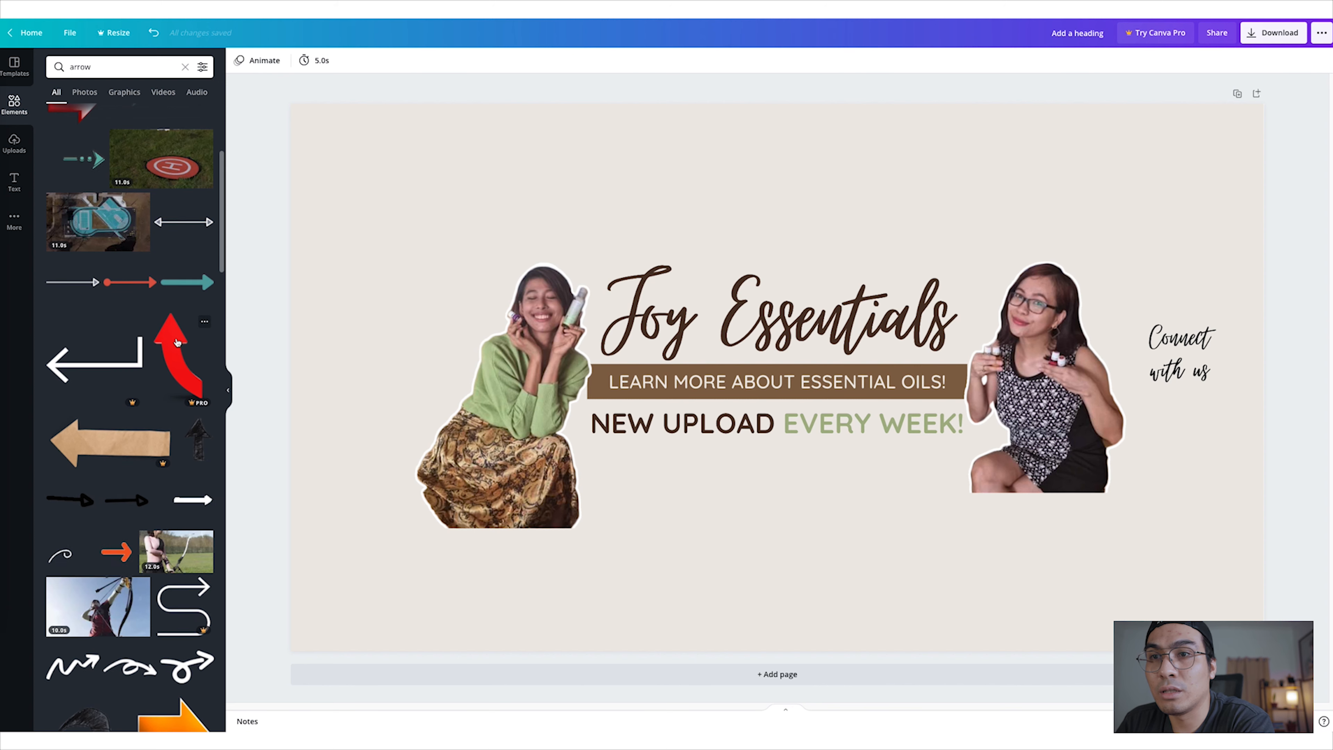
scroll(128, 589, "down", 2)
left_click_drag(128, 589, 744, 551)
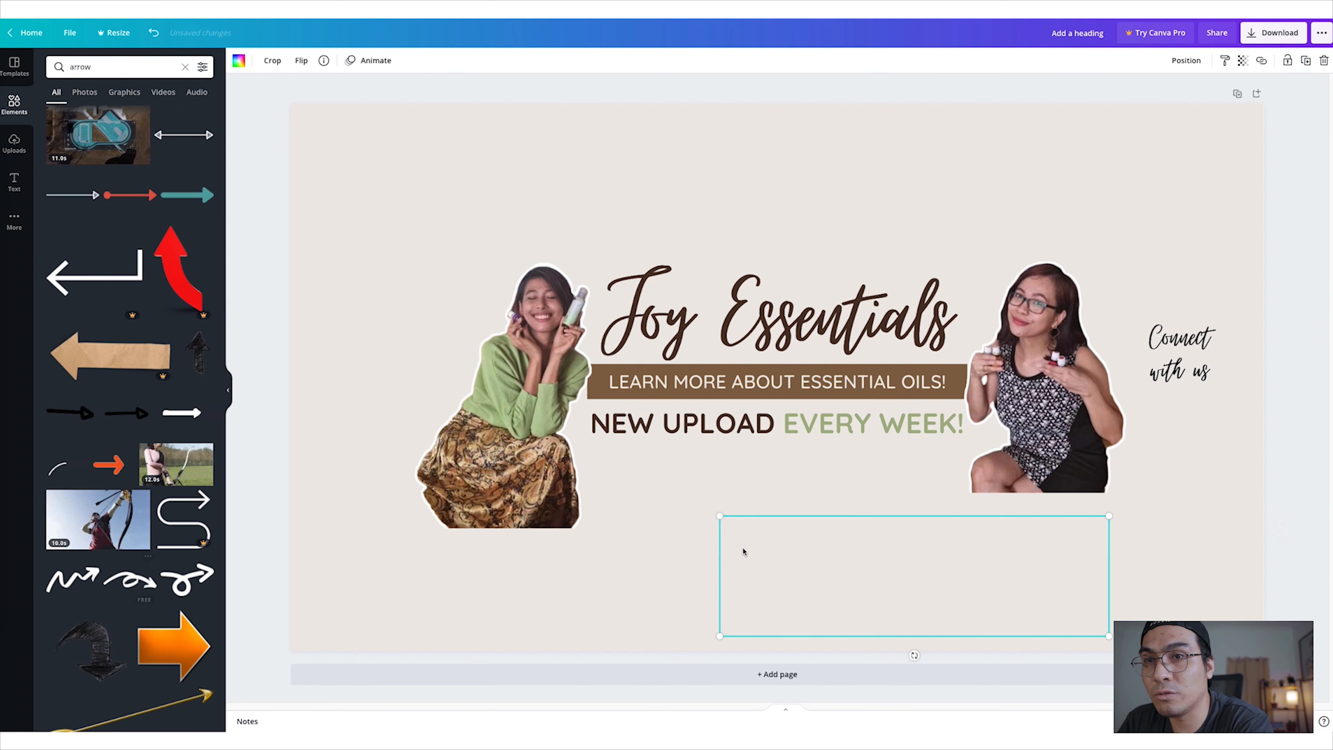
left_click_drag(1107, 519, 976, 563)
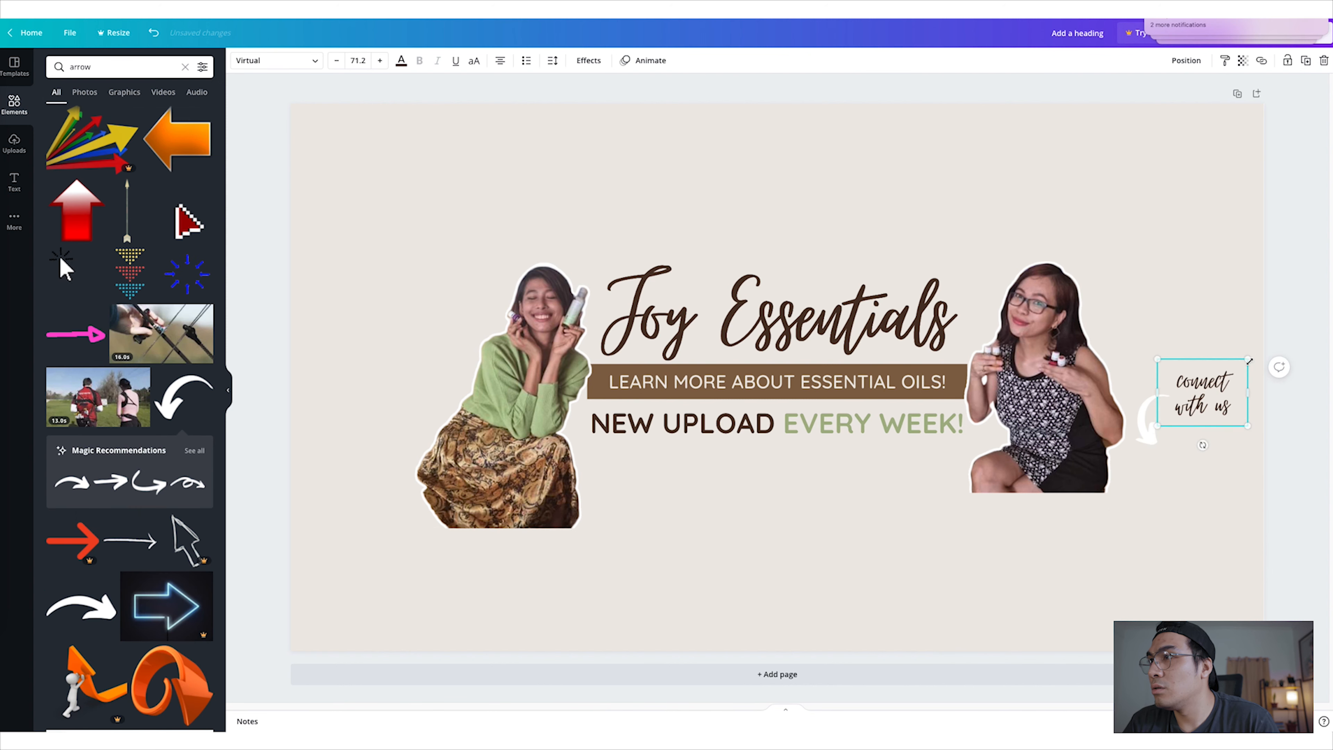
- Reduce the "connect with us" text to size 70.2 and recolour the curved arrow beside it sage green
left_click_drag(1250, 361, 1248, 359)
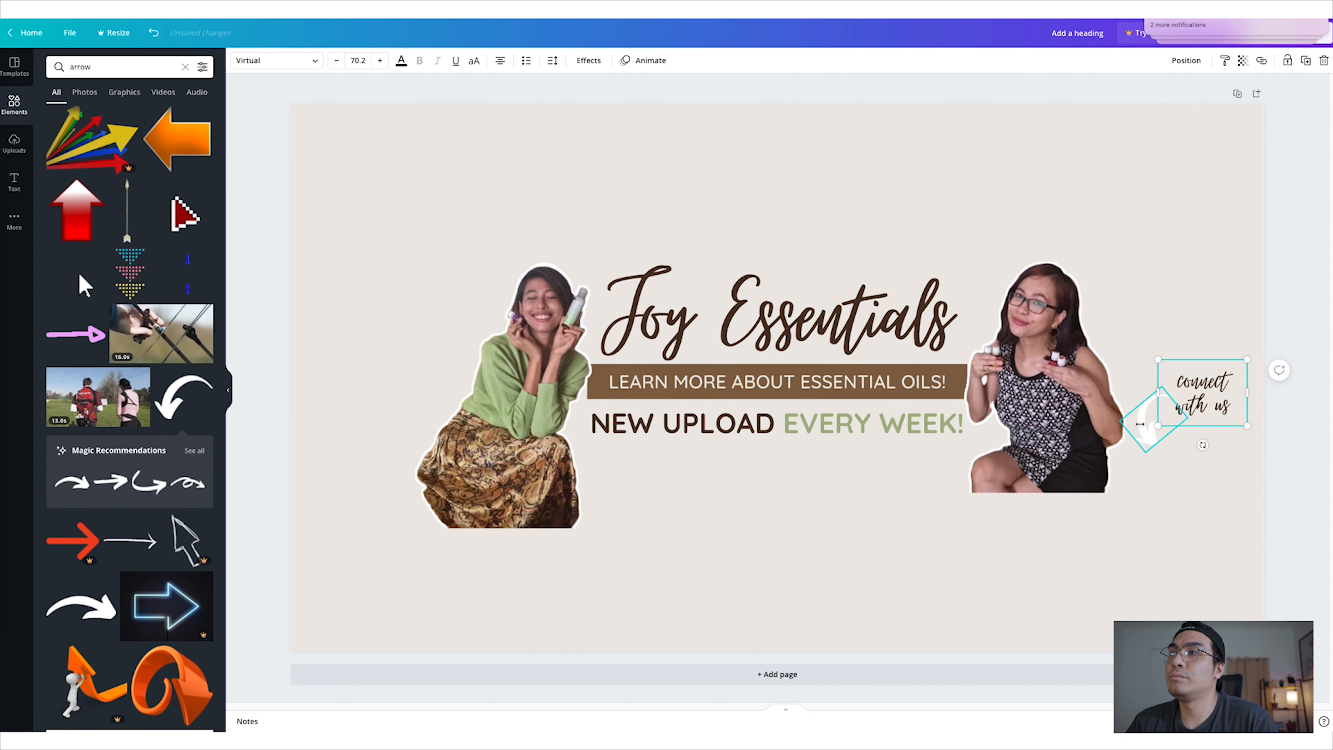
left_click(1138, 430)
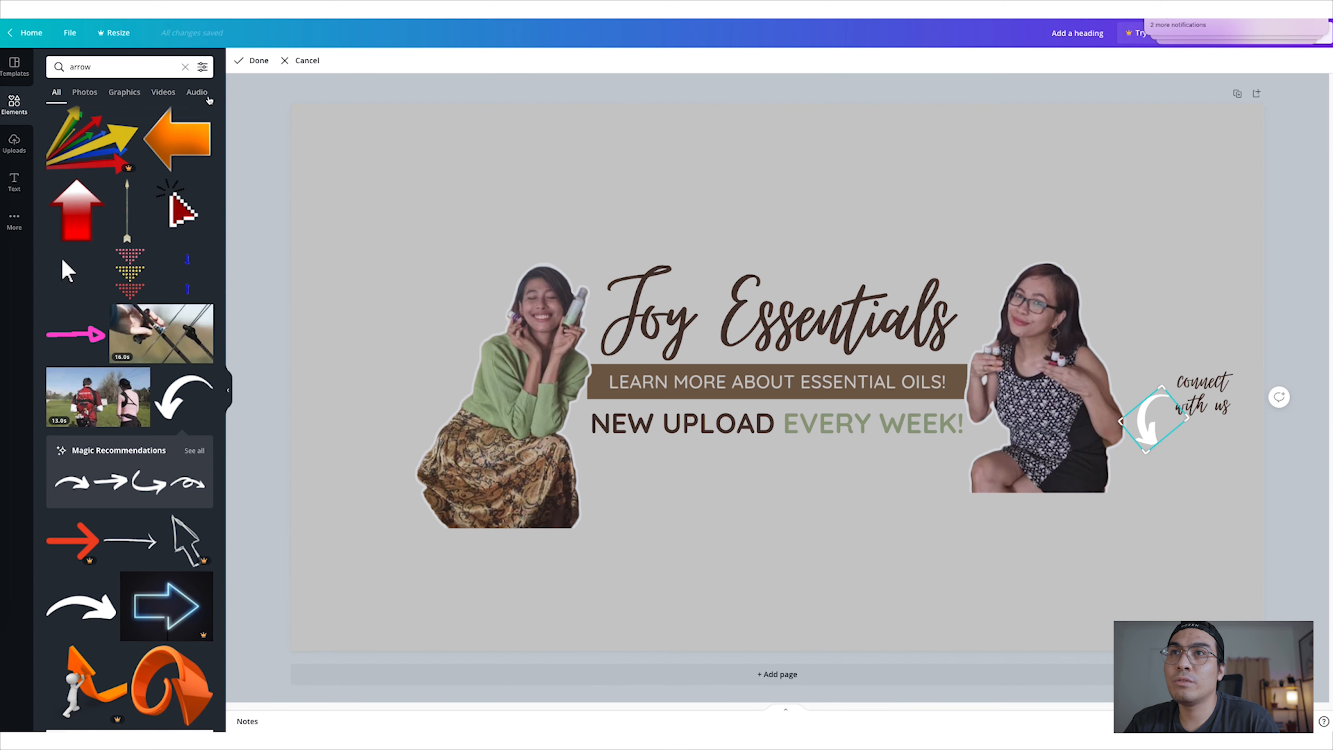
left_click(273, 60)
left_click(255, 61)
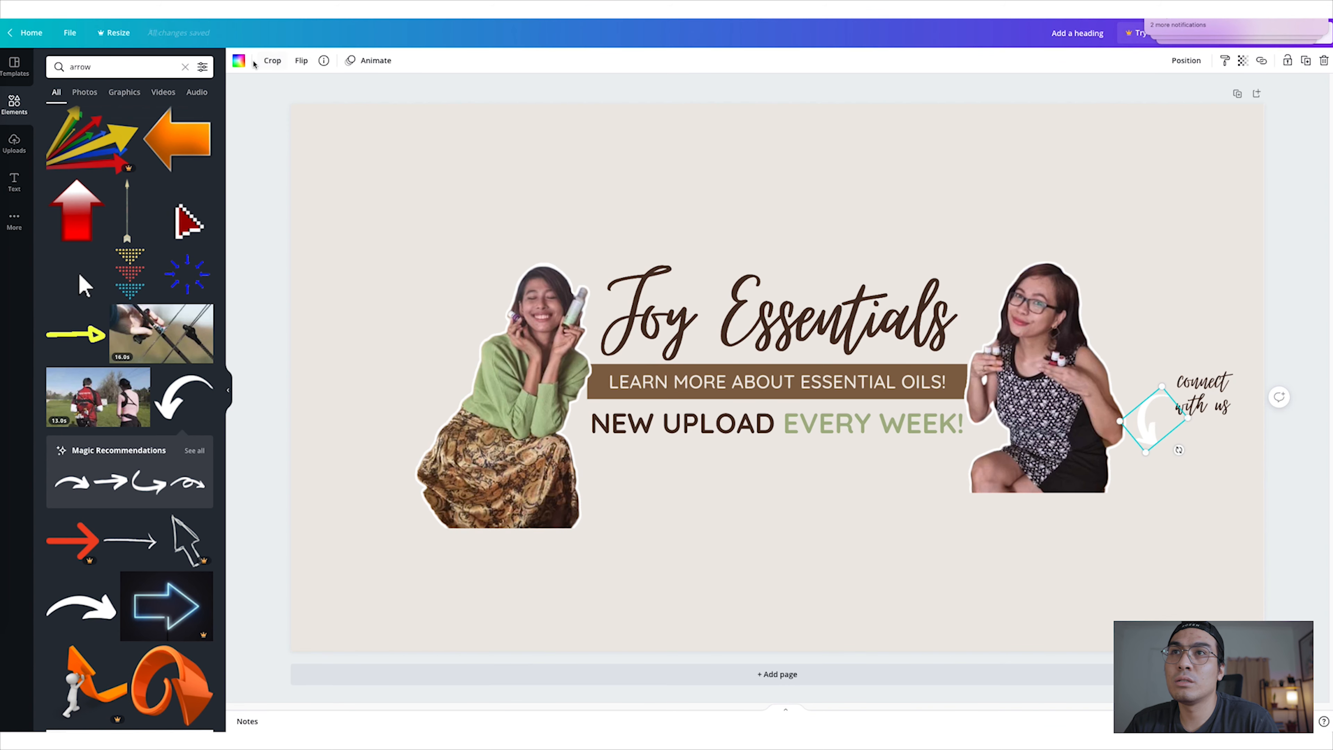
left_click(239, 61)
left_click(172, 235)
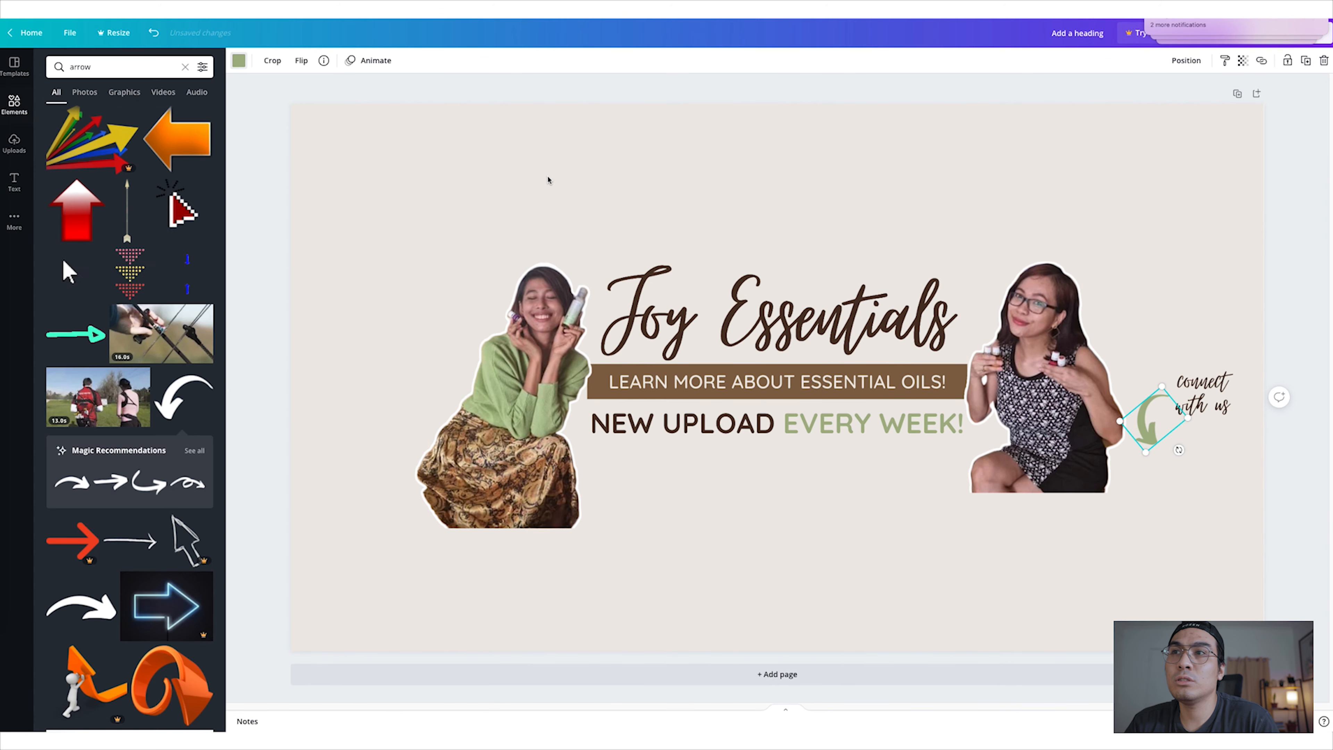
- Browse the graphics categories for decorative elements that could suit the banner
left_click(185, 67)
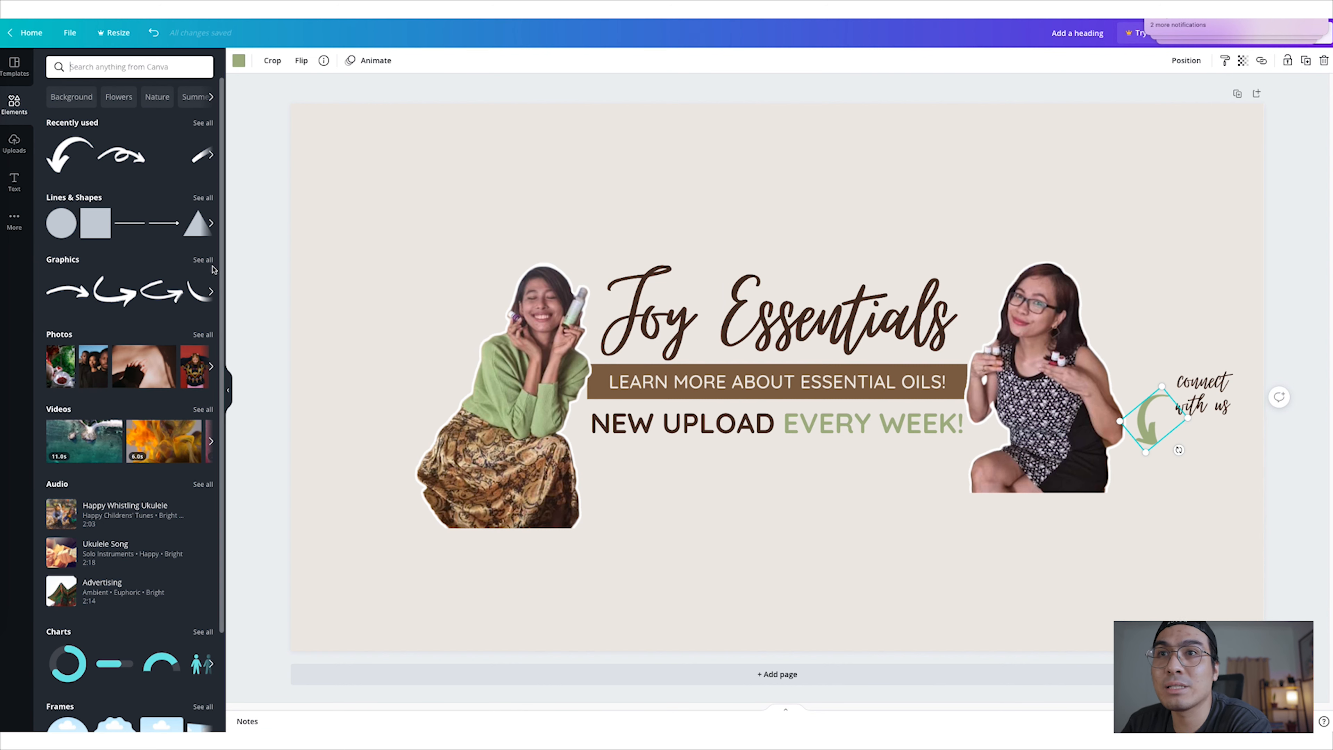
left_click(15, 65)
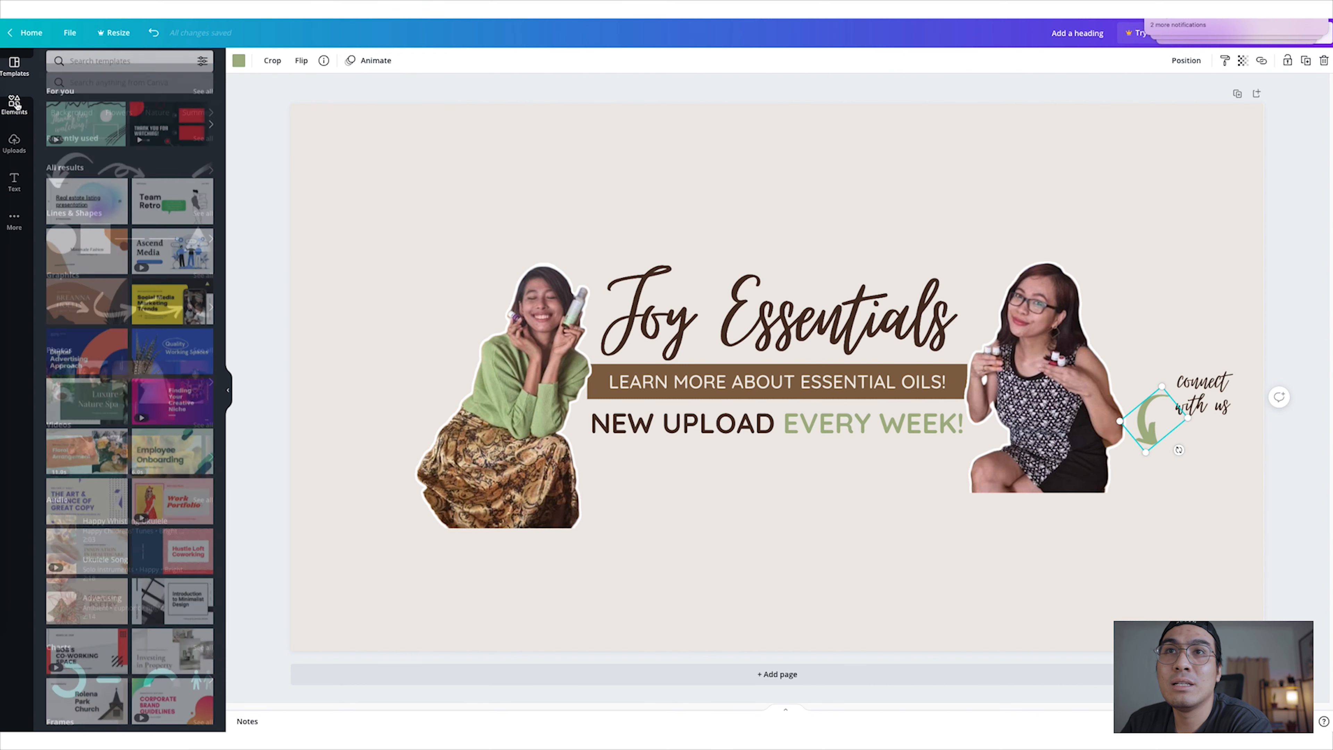
left_click(15, 102)
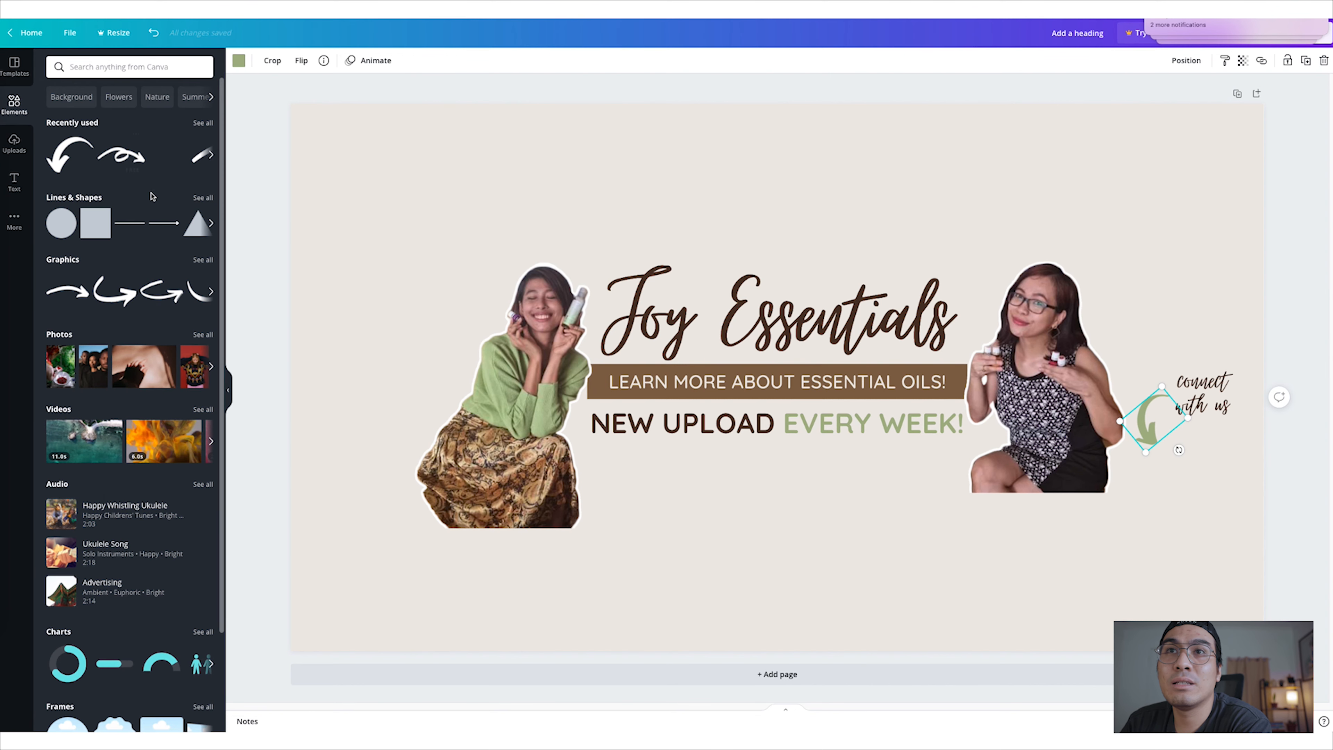
left_click(202, 261)
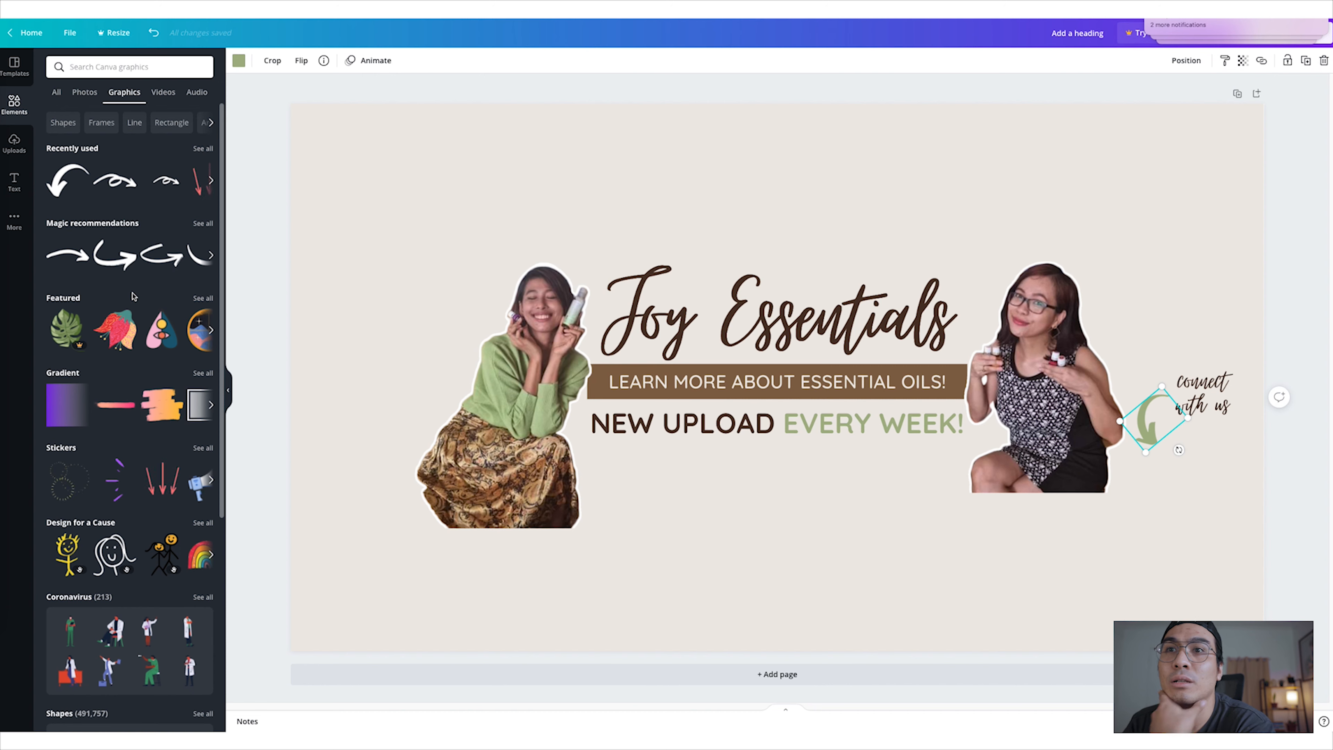
scroll(109, 316, "down", 2)
scroll(109, 317, "down", 2)
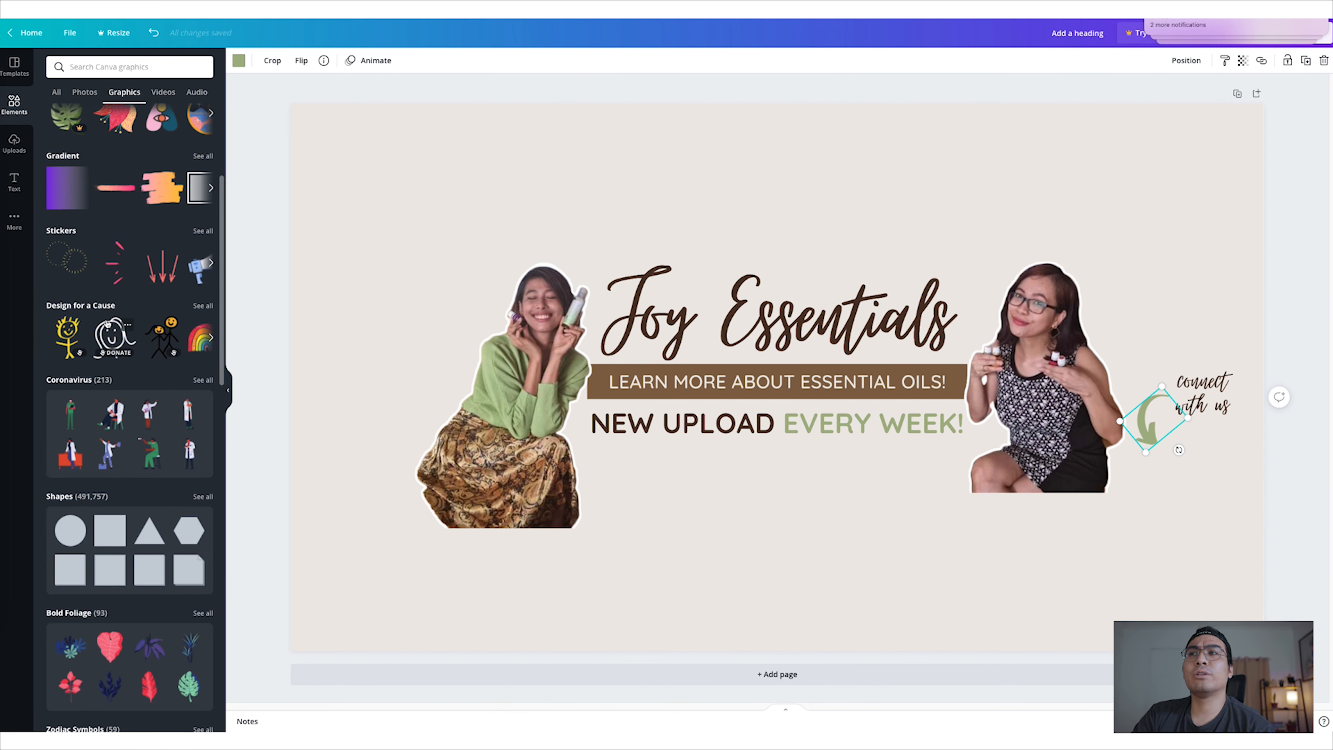
scroll(112, 338, "down", 6)
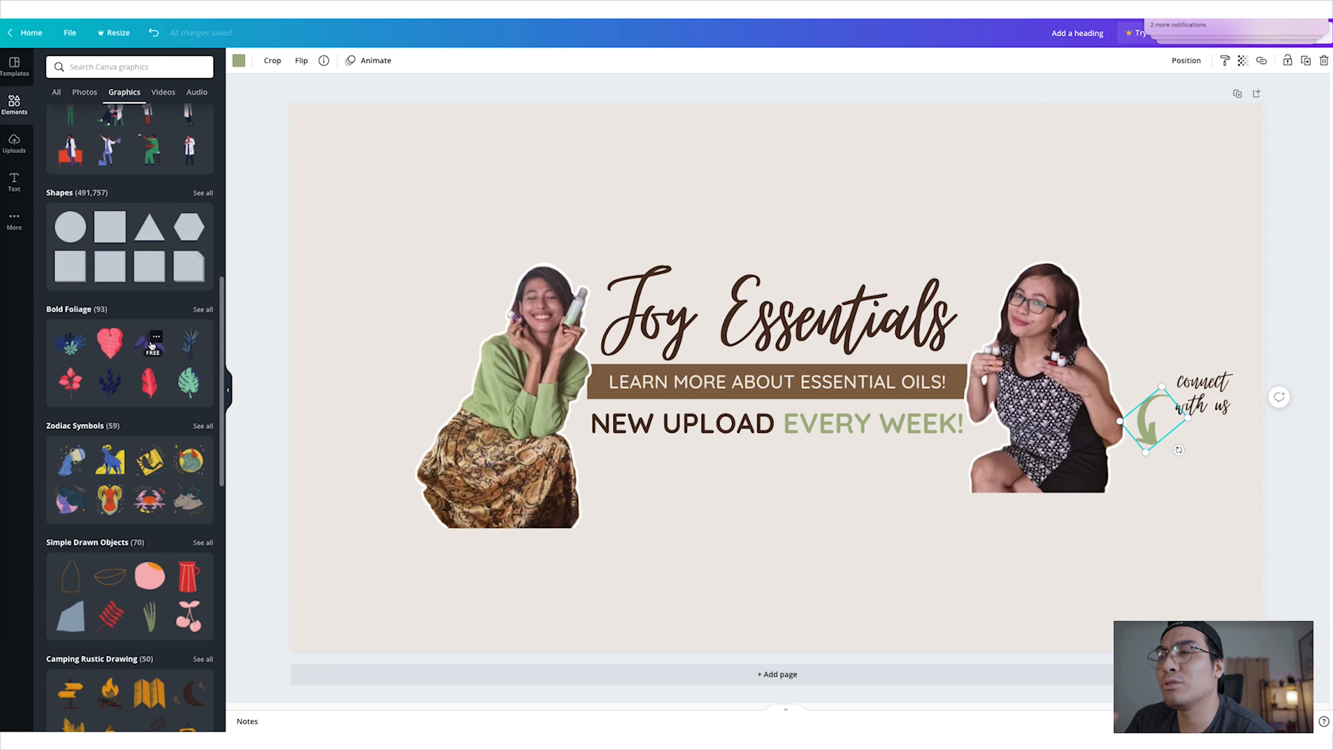
scroll(176, 344, "down", 3)
scroll(192, 419, "down", 2)
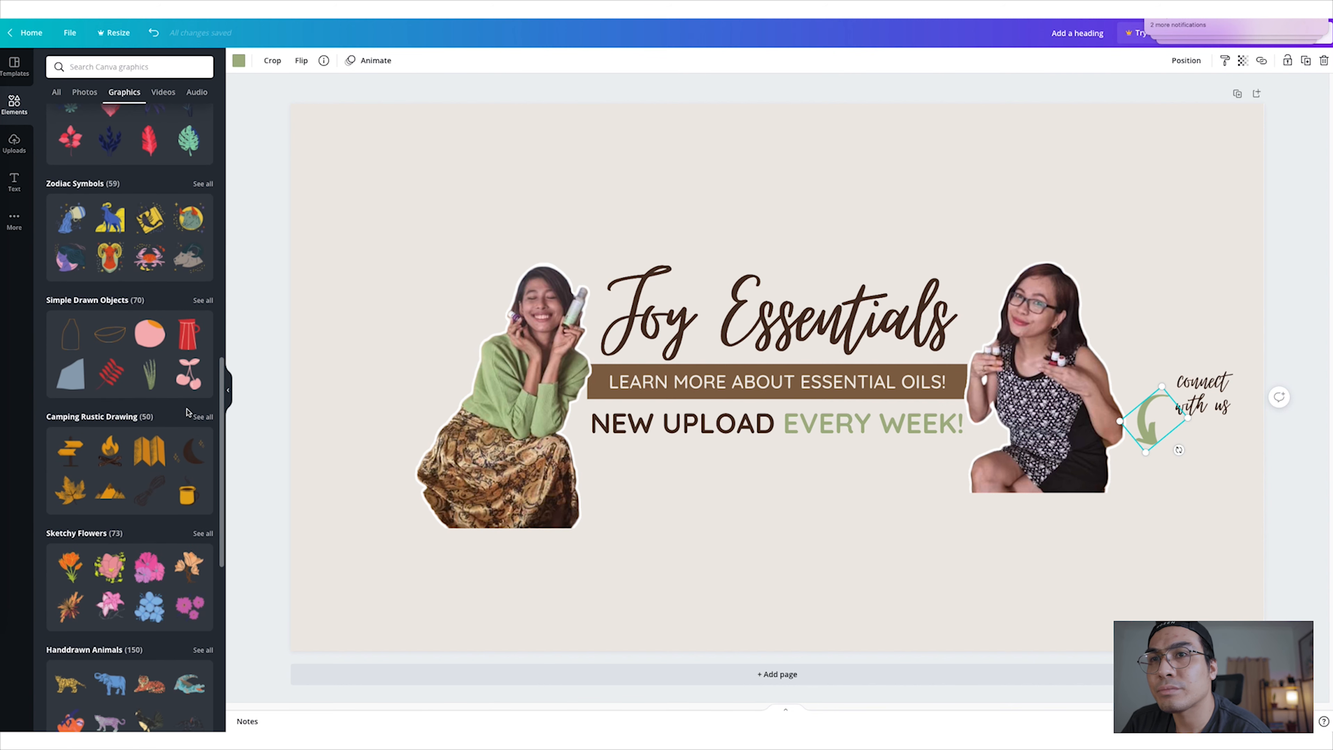
scroll(208, 303, "down", 6)
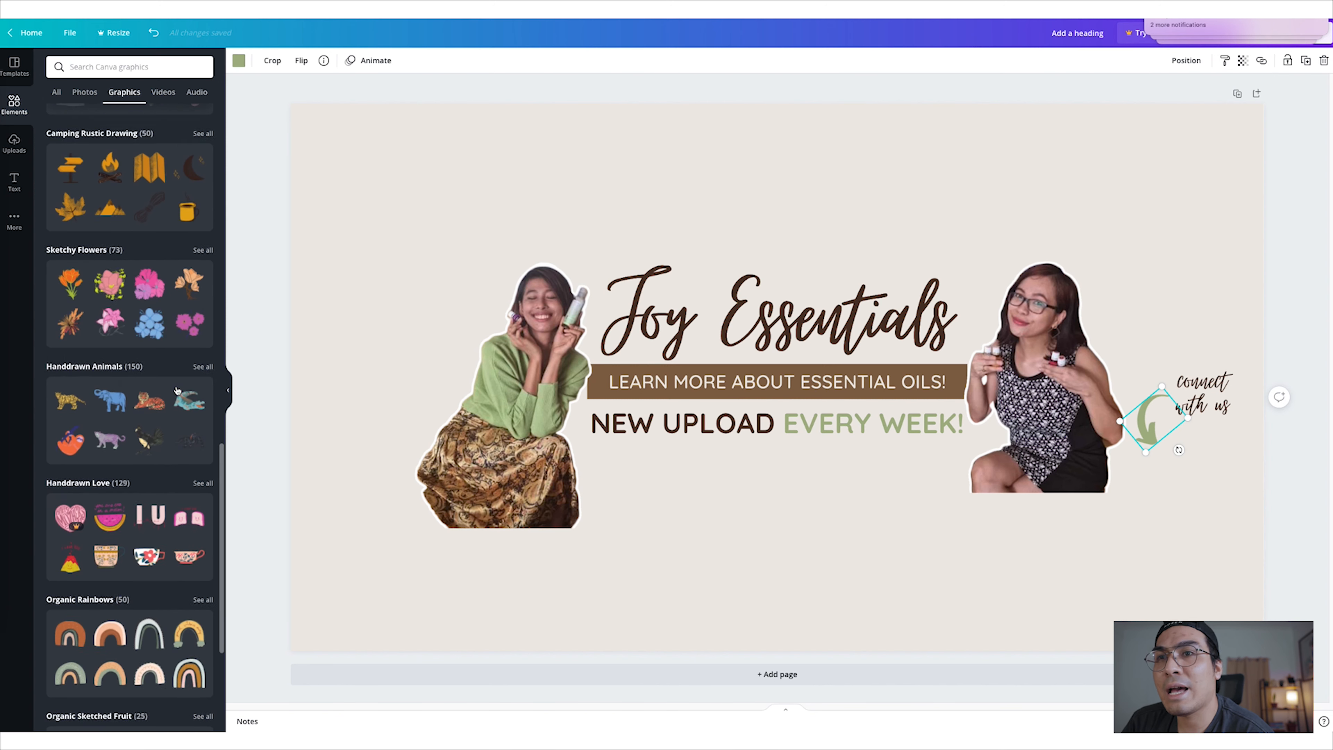
scroll(179, 284, "down", 4)
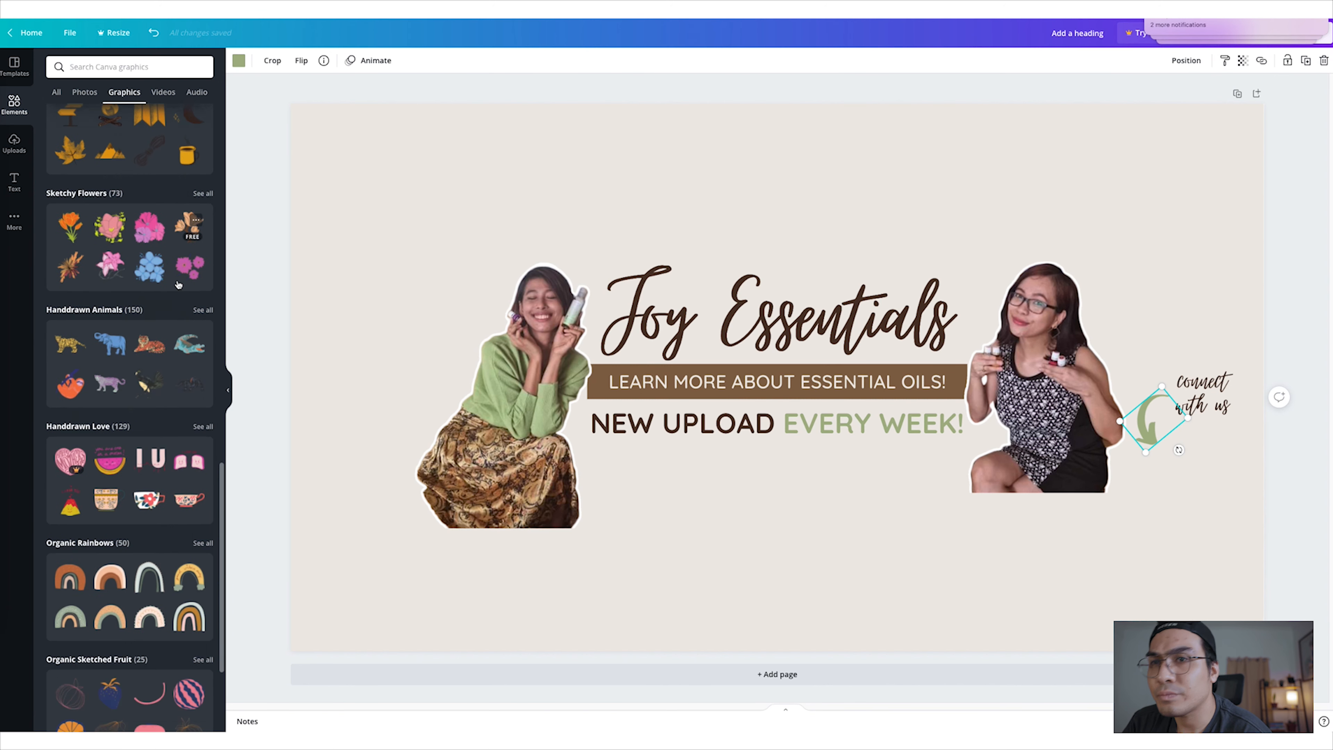
scroll(178, 284, "down", 2)
scroll(179, 284, "down", 5)
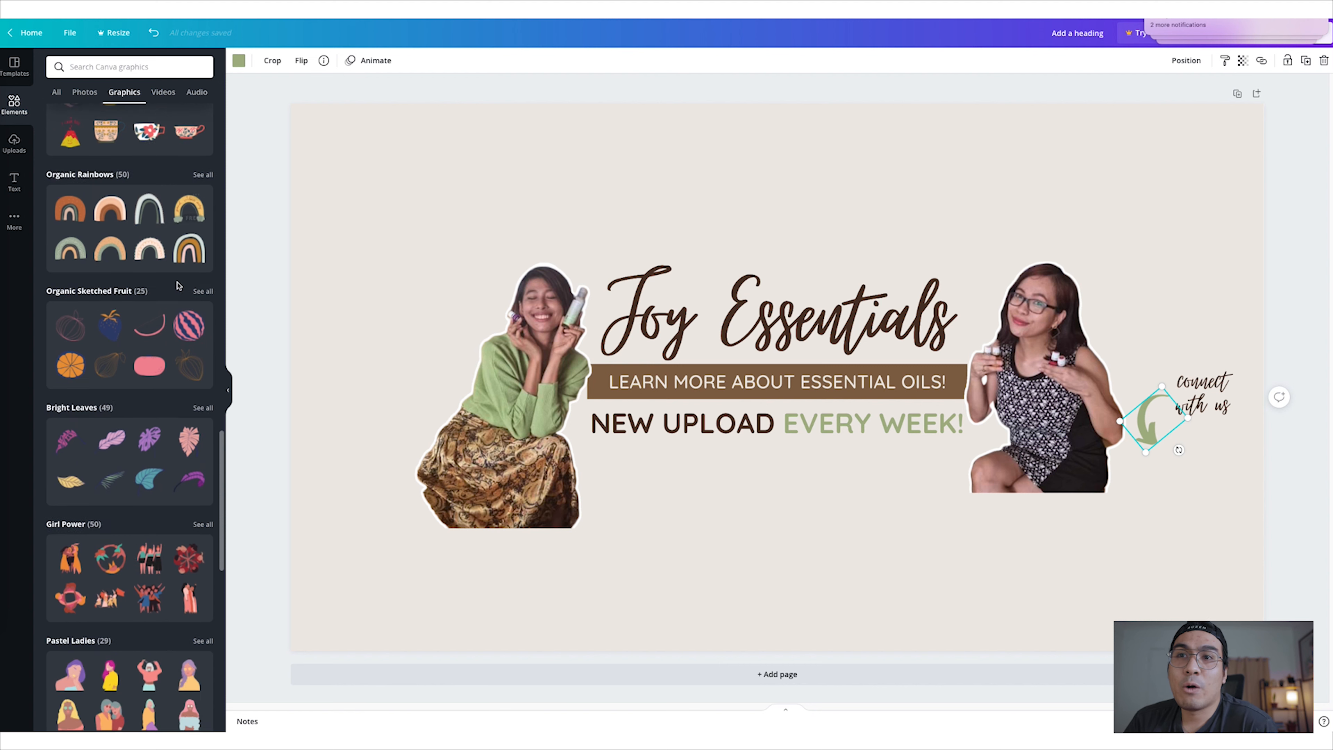
- Open the Simple Drawn Objects collection and place a green monstera leaf outline behind the left-hand woman
left_click(117, 293)
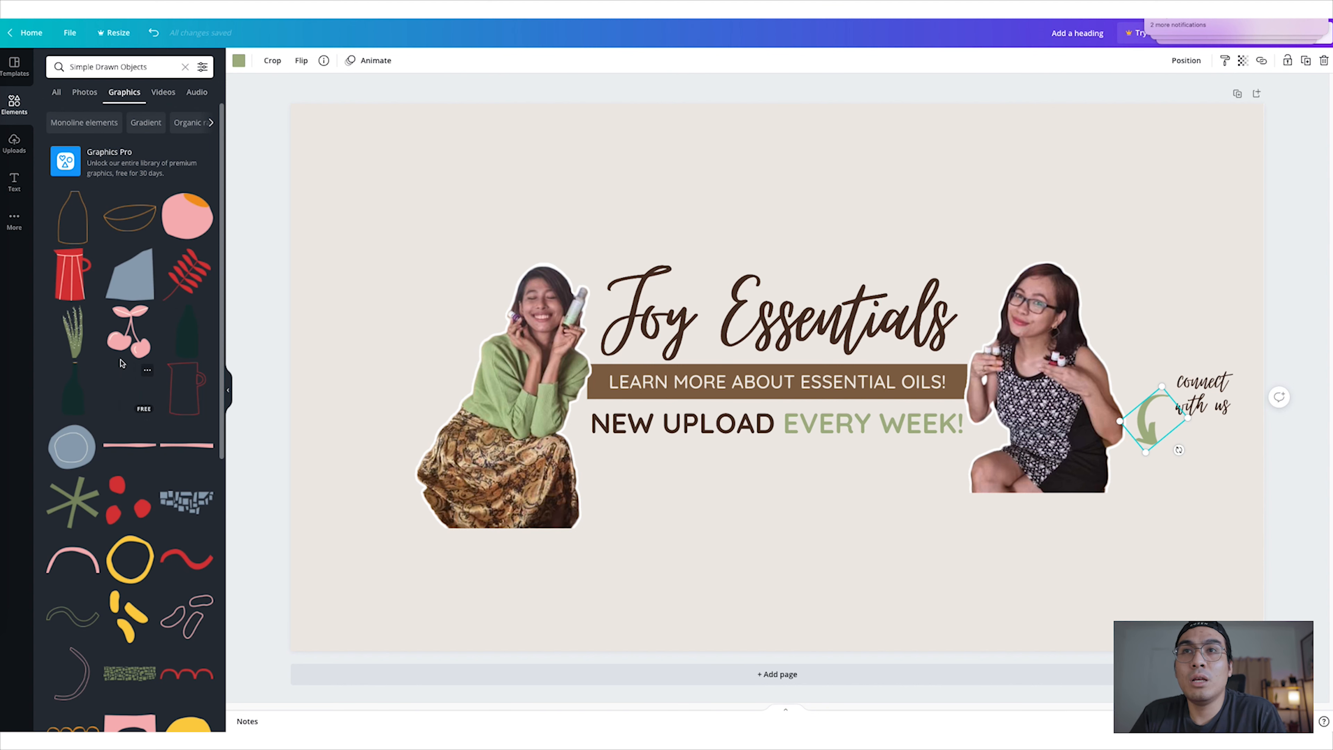
scroll(113, 404, "down", 2)
scroll(116, 430, "down", 2)
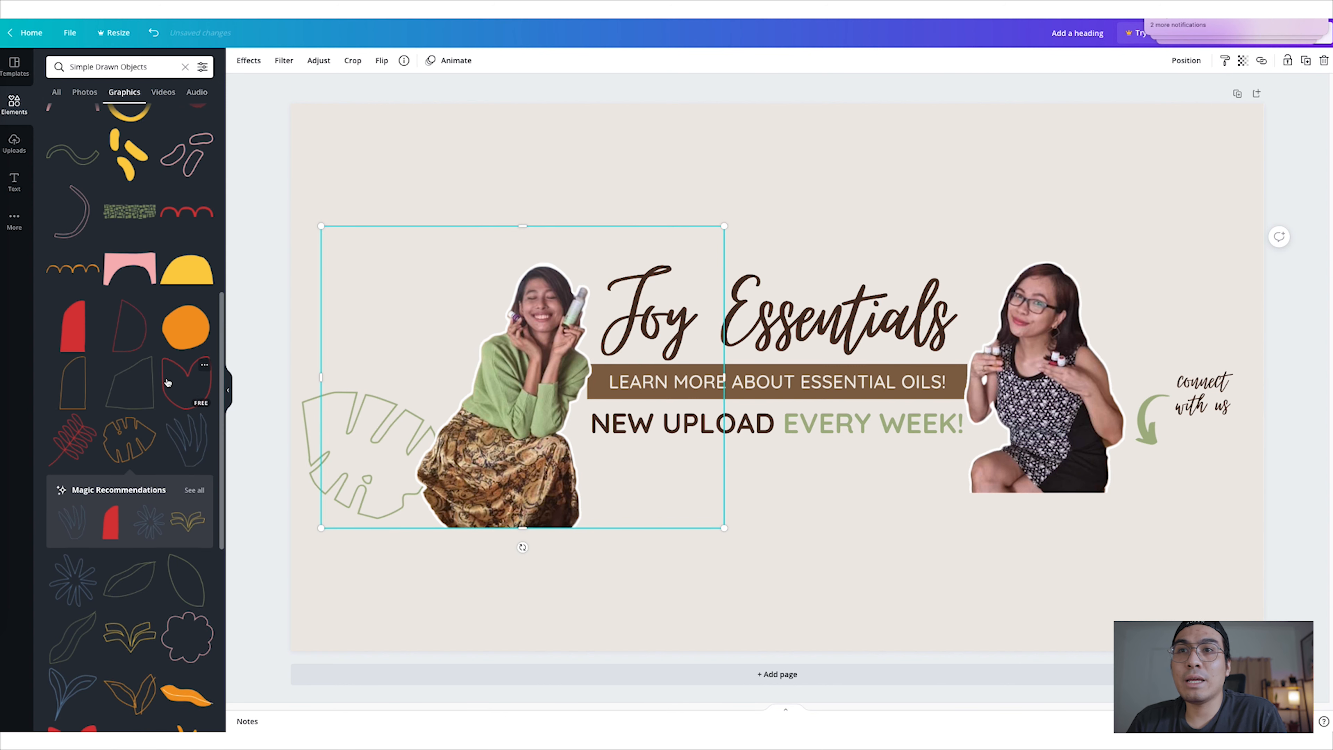
- Add the green leaf branch beside the left-hand woman, scaled down and tilted toward the upper left above the monstera outline
scroll(172, 382, "down", 4)
scroll(152, 451, "down", 1)
left_click_drag(142, 563, 415, 357)
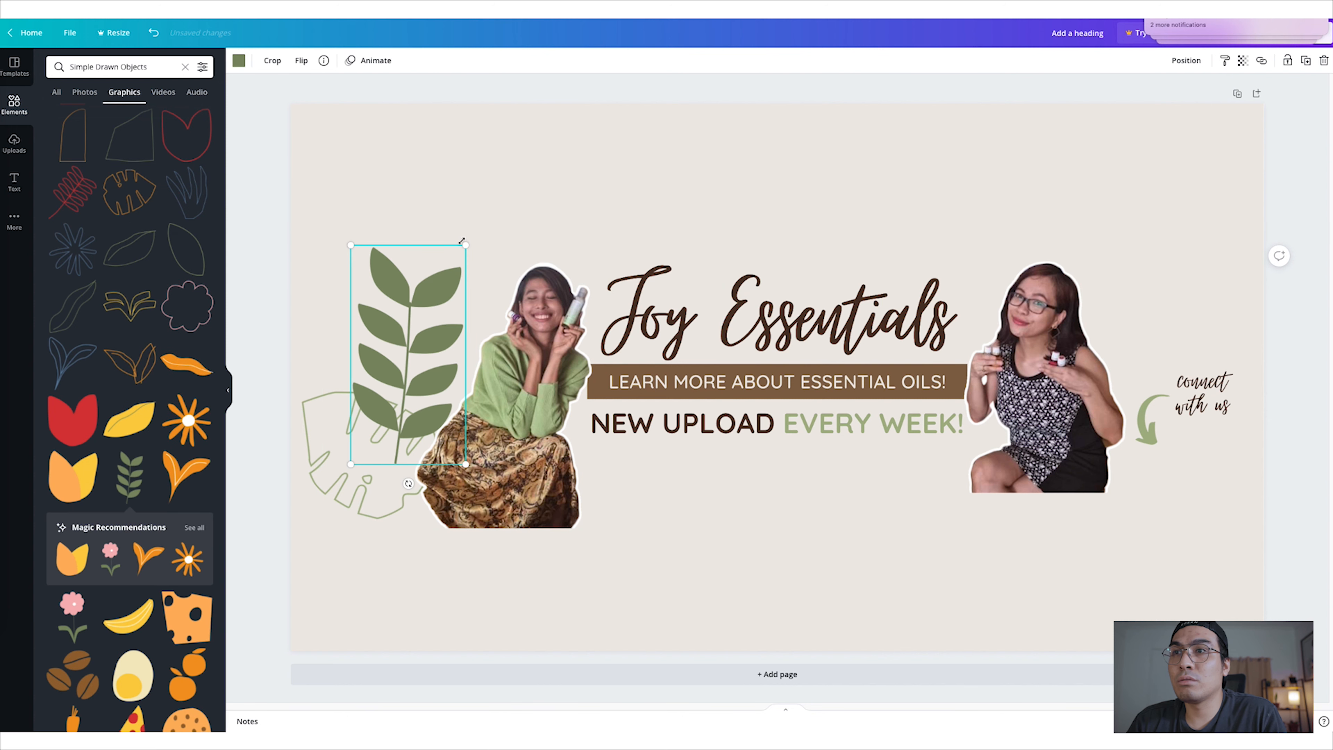
left_click_drag(408, 483, 440, 411)
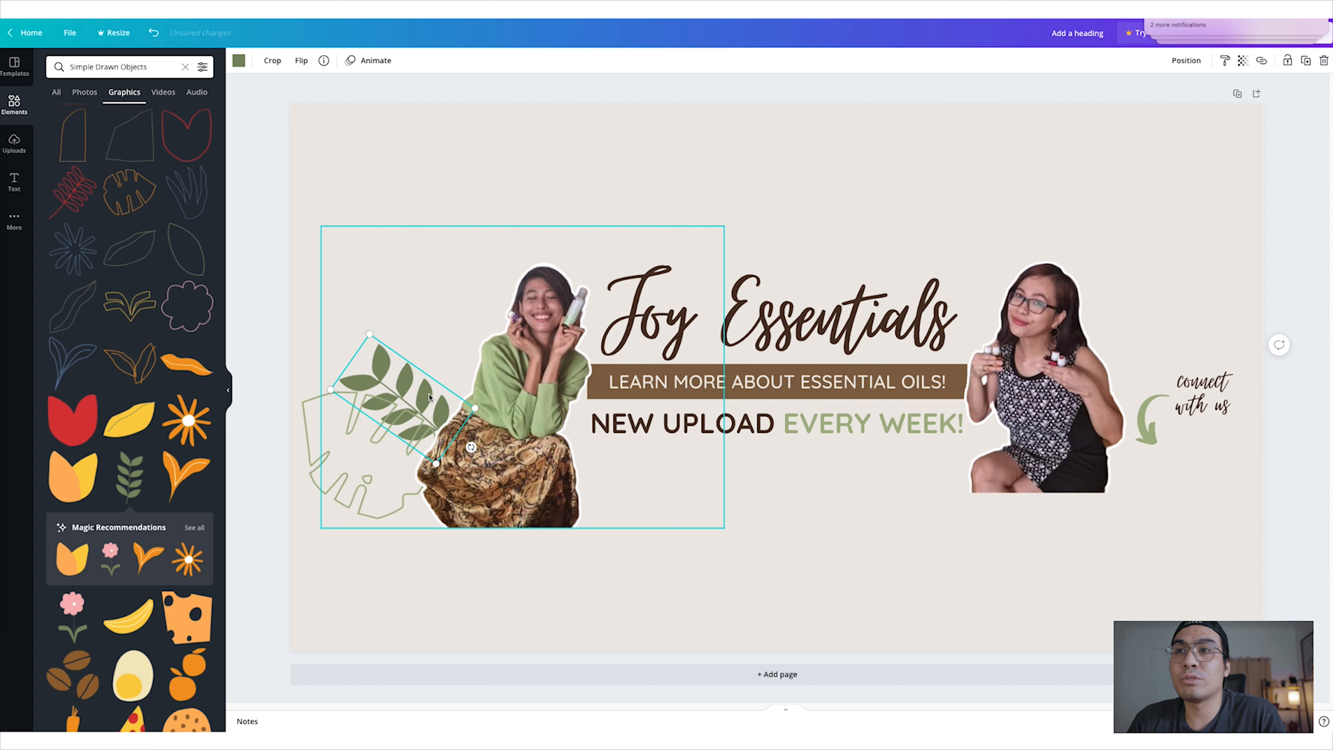
- Shift the left-hand woman's photo slightly right and crop its lower edge level with the right-hand photo
left_click_drag(442, 420, 448, 418)
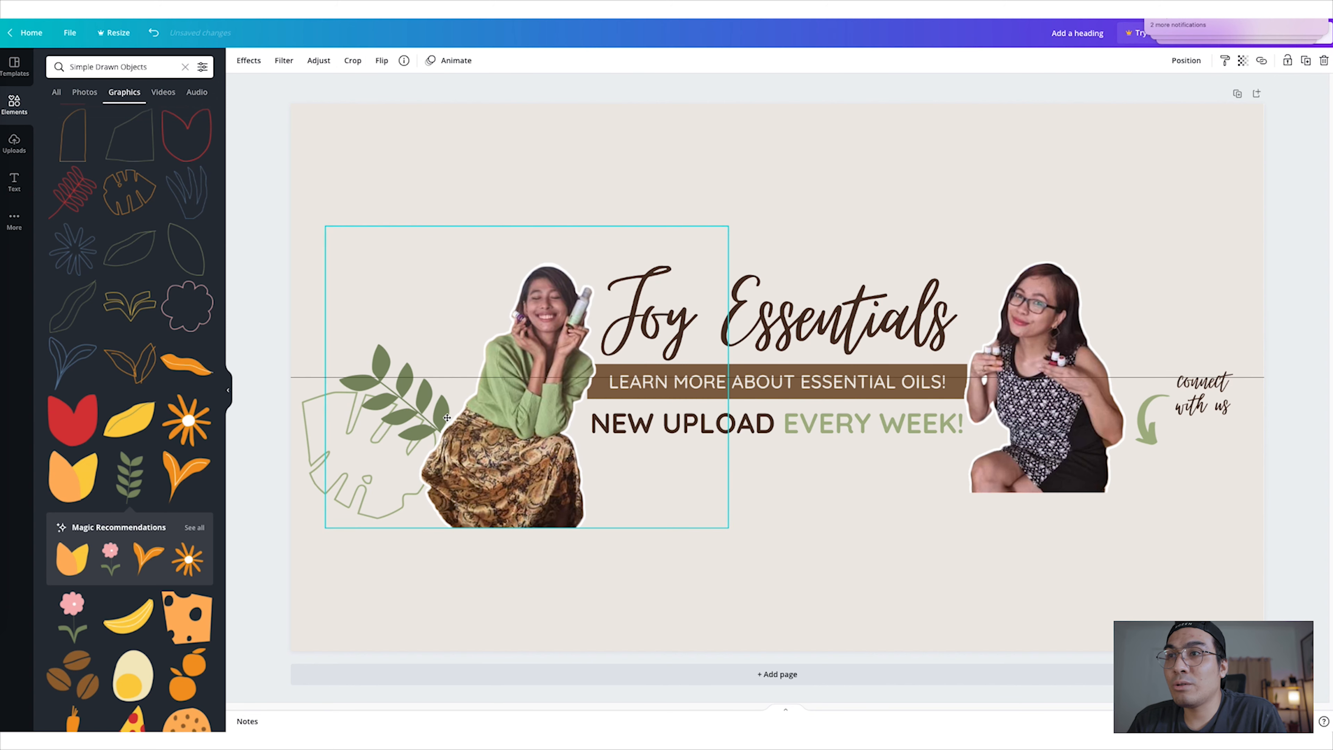
left_click_drag(527, 519, 529, 492)
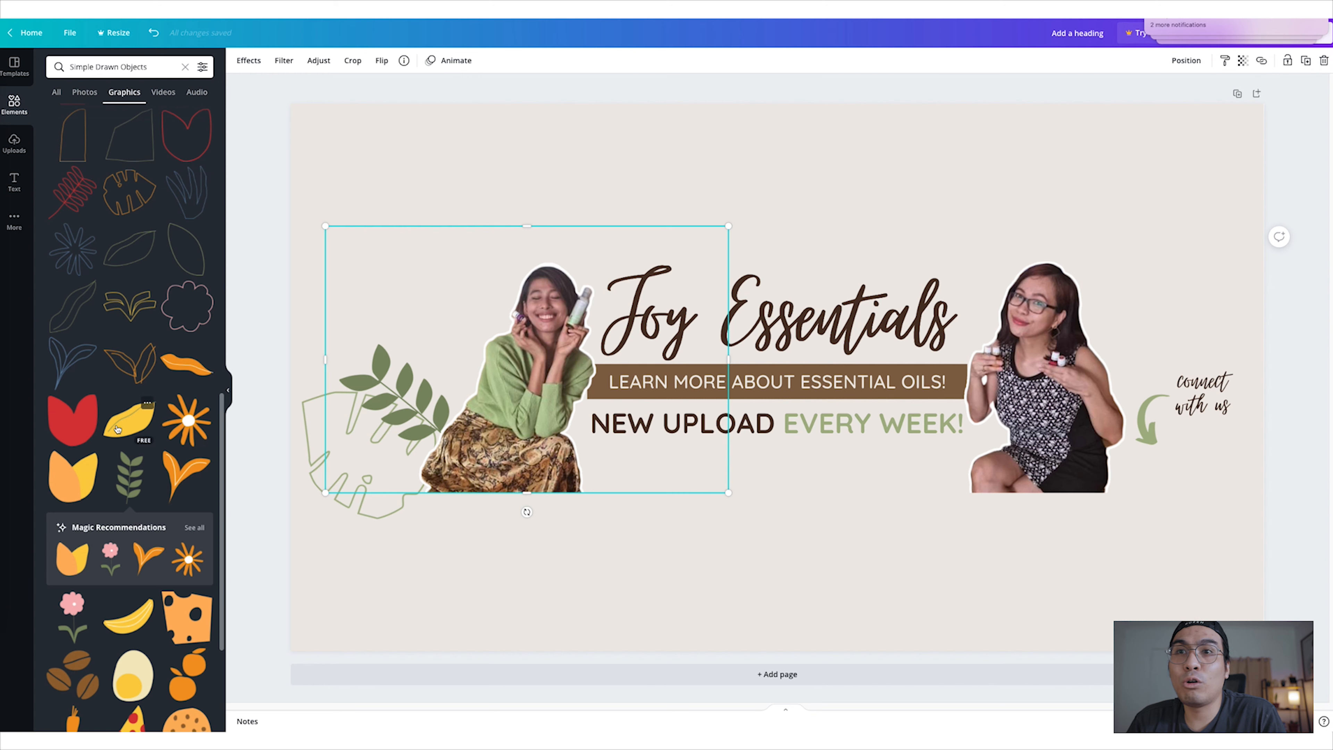
scroll(117, 430, "down", 2)
scroll(136, 514, "down", 2)
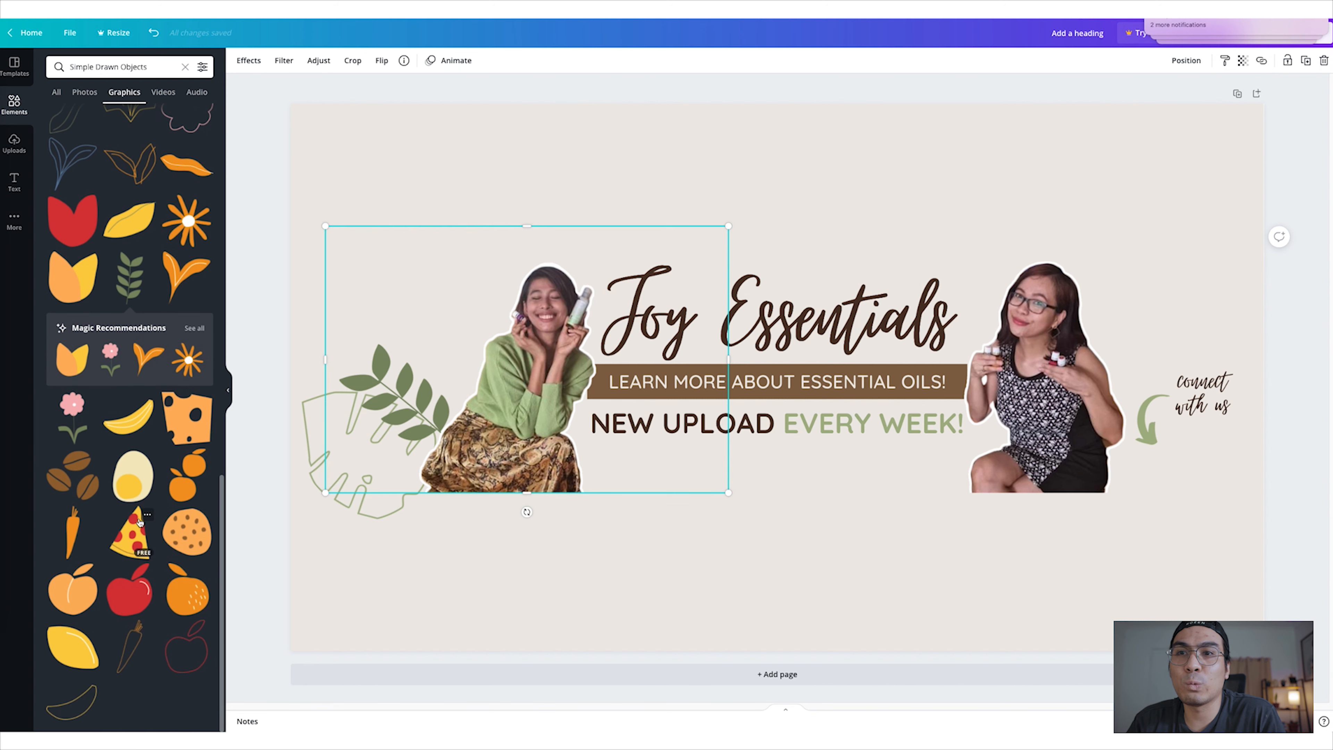
left_click_drag(173, 540, 1016, 257)
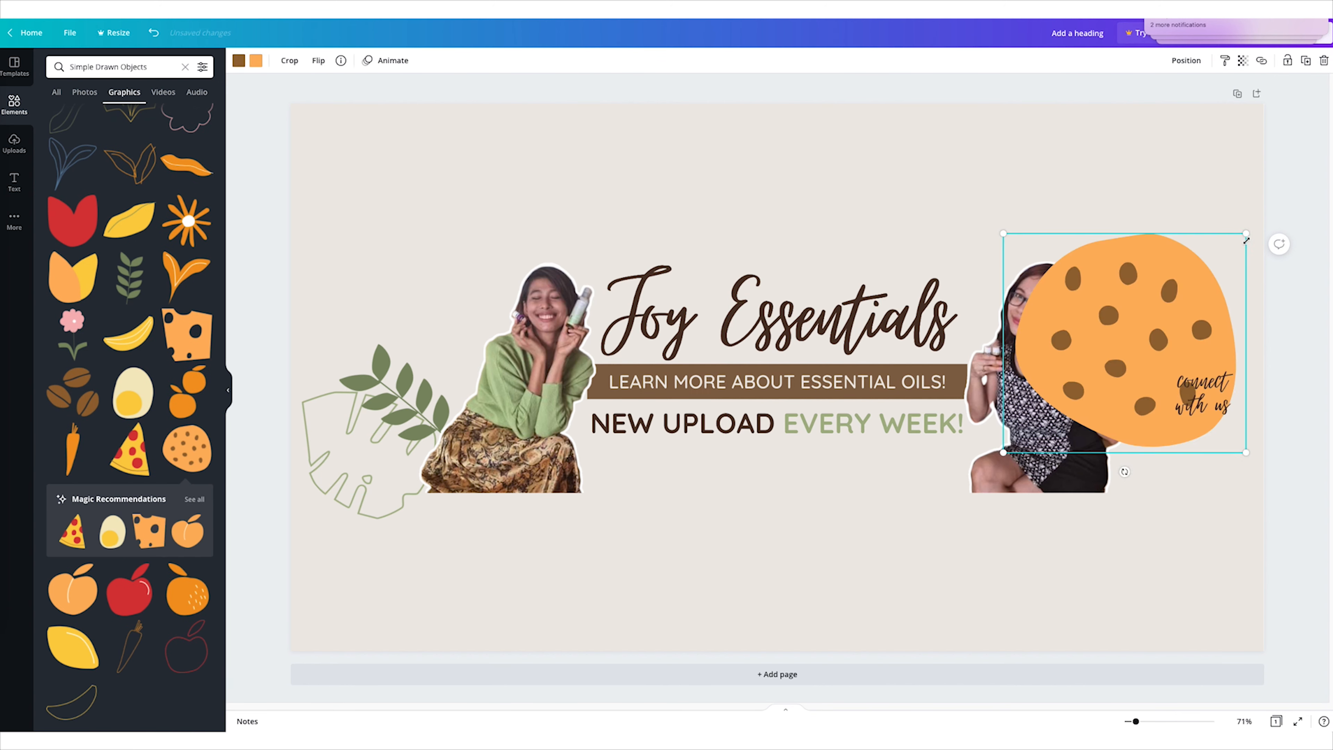
key("Delete")
- Return to the graphics categories and open the Sketchy Flowers collection
scroll(110, 559, "up", 5)
left_click(186, 67)
left_click(203, 259)
scroll(137, 366, "down", 10)
left_click(203, 362)
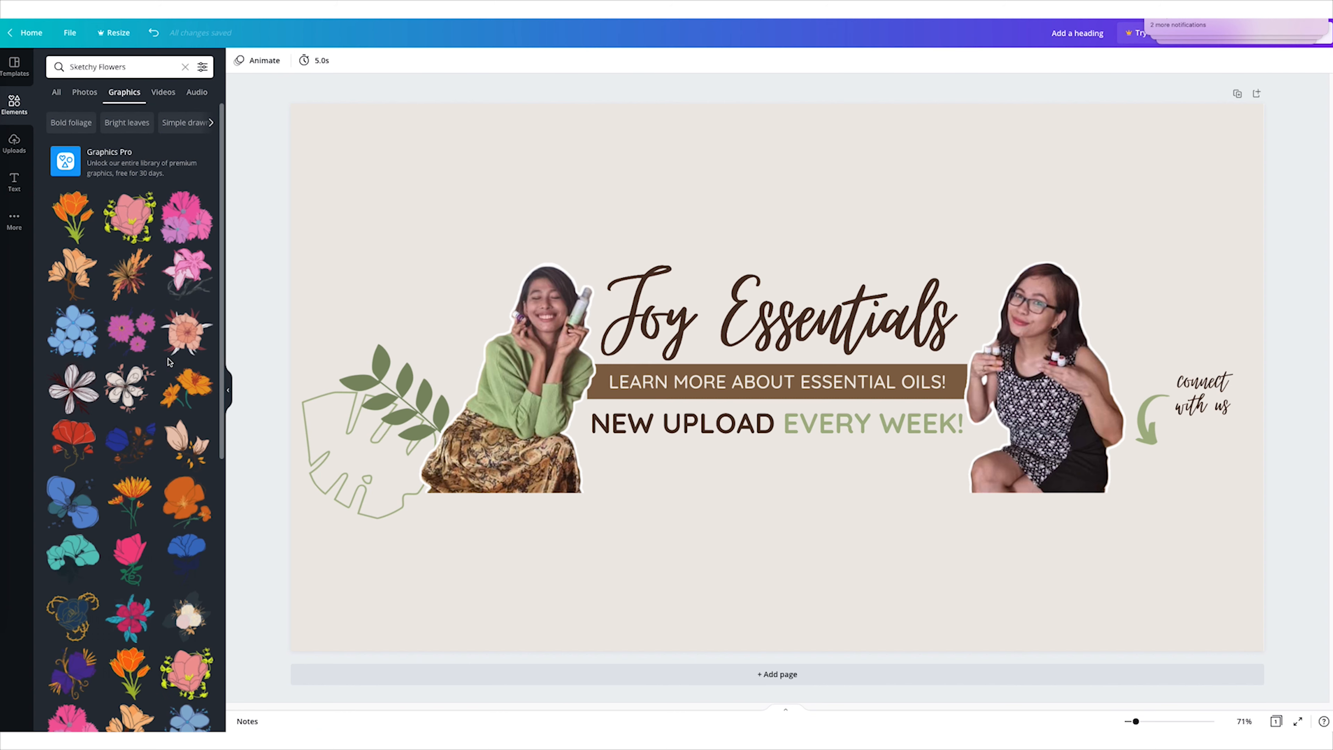
- Place the peach flower branch near the right-hand woman's shoulder, scaled down, rotated and sent backward
scroll(129, 368, "down", 5)
left_click_drag(129, 369, 1104, 327)
left_click_drag(1103, 462, 997, 408)
left_click_drag(1253, 341, 1173, 334)
left_click_drag(1128, 325, 1168, 317)
key("super+bracketleft")
left_click_drag(1209, 323, 554, 256, "alt")
key("super+z")
left_click(1137, 336)
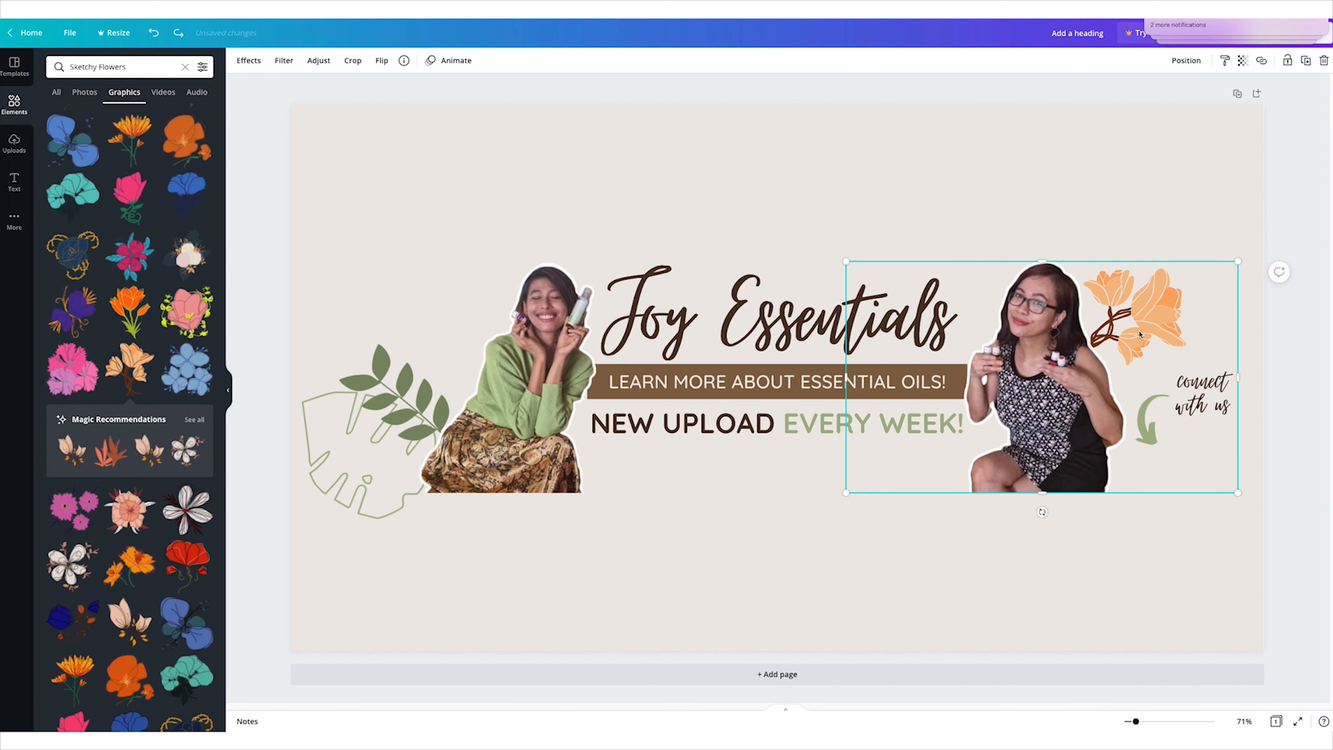
- Duplicate the peach flower branch beside the left-hand woman, flipped, rotated and scaled down above the green leaves
left_click(1165, 305)
left_click_drag(1165, 306, 482, 333, "alt")
left_click(336, 60)
left_click(365, 88)
left_click_drag(378, 398, 487, 421)
left_click_drag(461, 268, 450, 333)
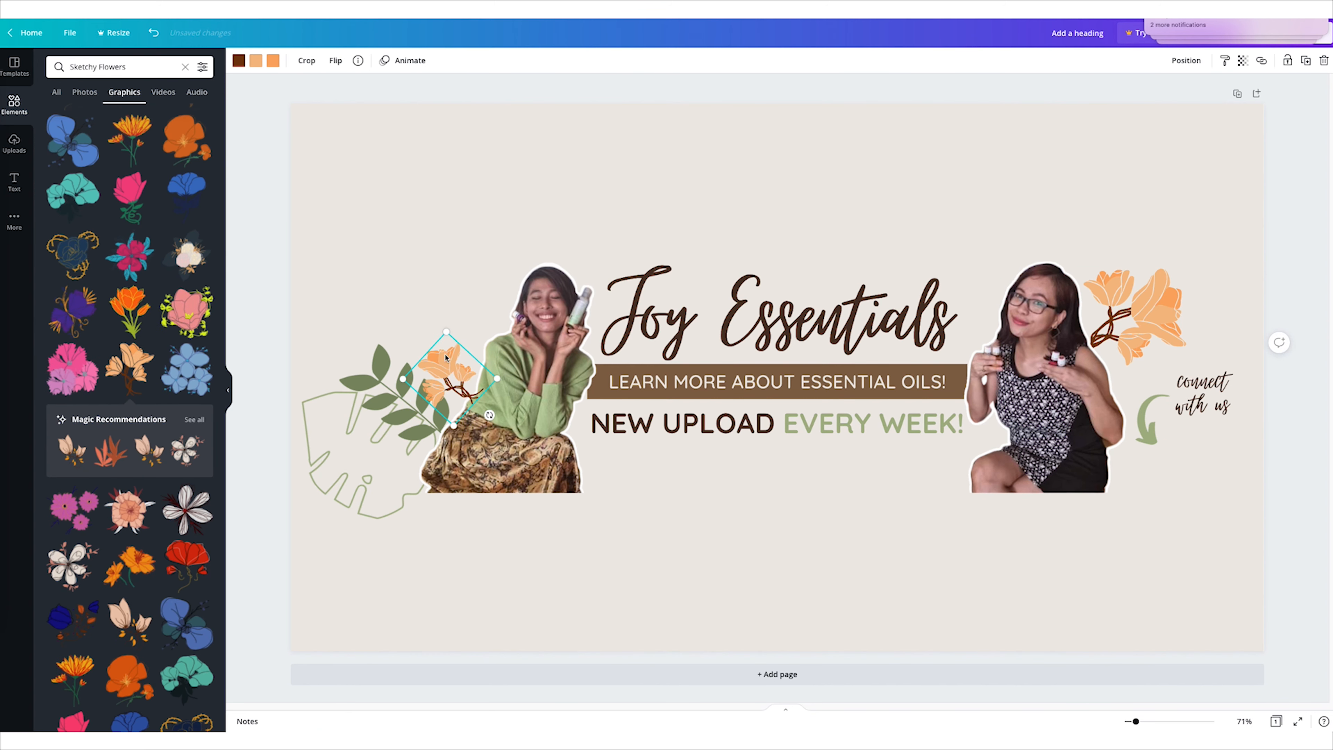
left_click(399, 237)
scroll(154, 404, "down", 10)
left_click(185, 67)
left_click(530, 394)
left_click(1277, 721)
double_click(139, 120)
right_click(455, 362)
left_click(682, 593)
left_click(786, 709)
left_click(785, 651)
- Delete the flower copy beside the left-hand woman
left_click(440, 367)
key("Delete")
mouse_move(530, 388)
left_mouse_down()
mouse_move(562, 224)
mouse_move(544, 395)
left_mouse_up()
- Open the Featured graphics collection and place its looping gold scribble line behind the left-hand woman
left_click(203, 259)
scroll(184, 378, "down", 18)
scroll(184, 378, "up", 18)
left_click(203, 296)
scroll(184, 375, "down", 7)
left_click(185, 374)
mouse_move(1075, 641)
left_mouse_down()
mouse_move(846, 486)
mouse_move(480, 394)
left_mouse_up()
key("ctrl+[")
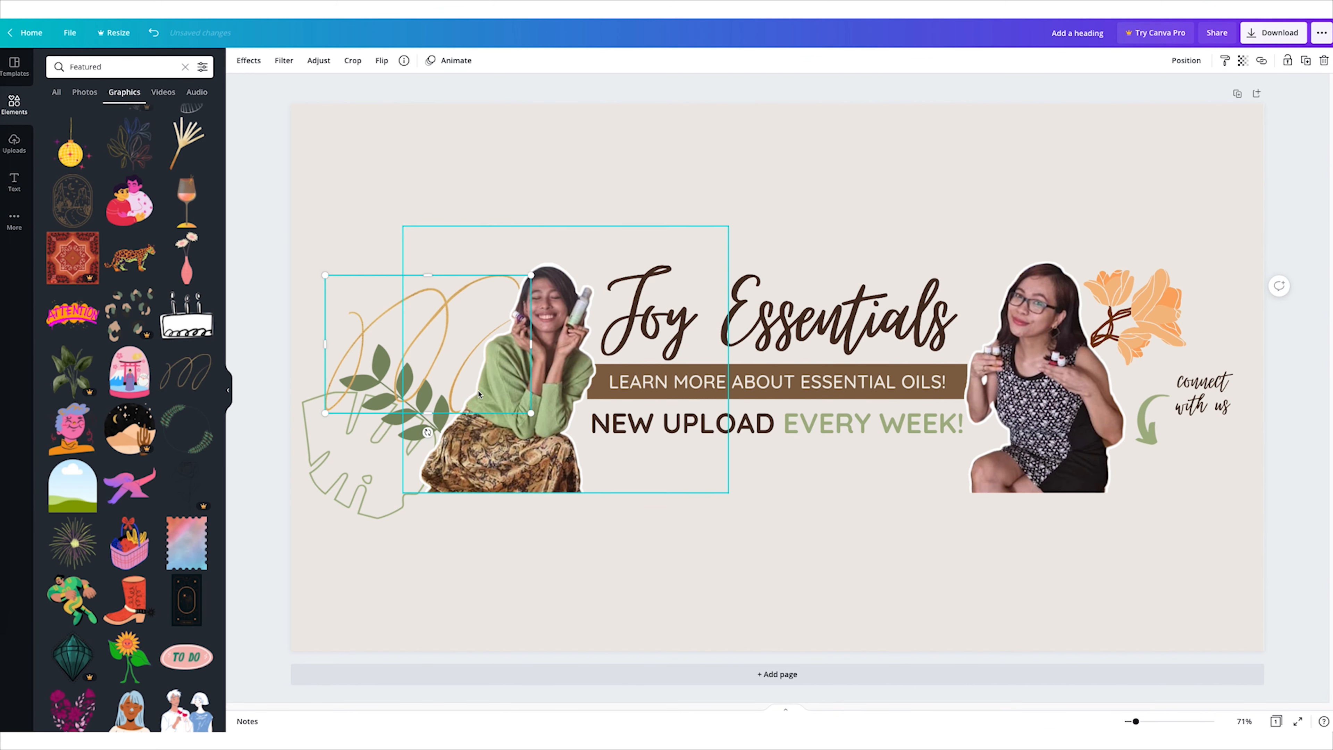
- Delete the peach flower branch beside the right-hand woman
left_click(1152, 309)
key("Delete")
left_click(185, 374)
left_click_drag(1260, 252, 1208, 287)
key("Delete")
- Move the monstera leaf outline to the right-hand woman's shoulder, above the green arrow
mouse_move(399, 462)
left_mouse_down()
mouse_move(1124, 253)
mouse_move(1164, 340)
left_mouse_up()
scroll(132, 472, "down", 5)
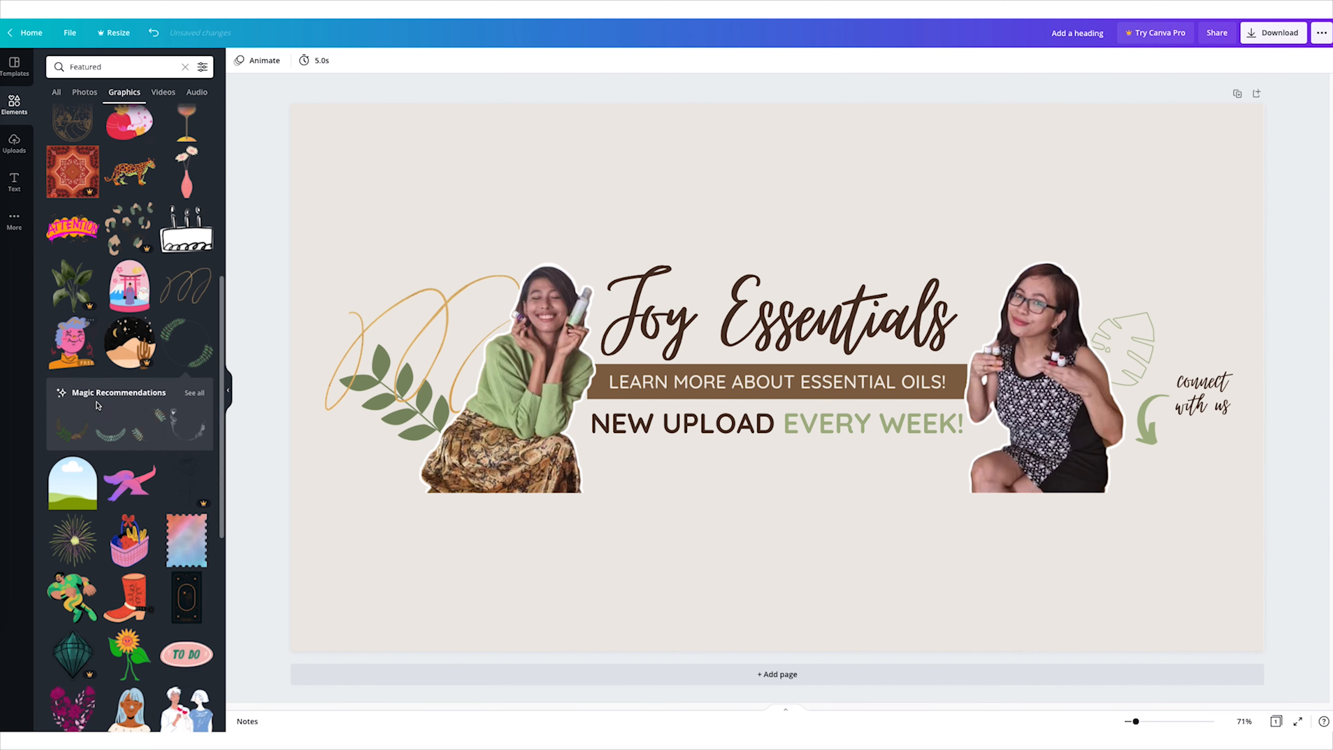
- Add the dark green leaf graphic and tuck it behind the right-hand woman's shoulder, tilted above the monstera outline
left_click(187, 249)
left_click_drag(330, 589, 1075, 357)
left_click_drag(1102, 262, 1118, 305)
left_click(1305, 212)
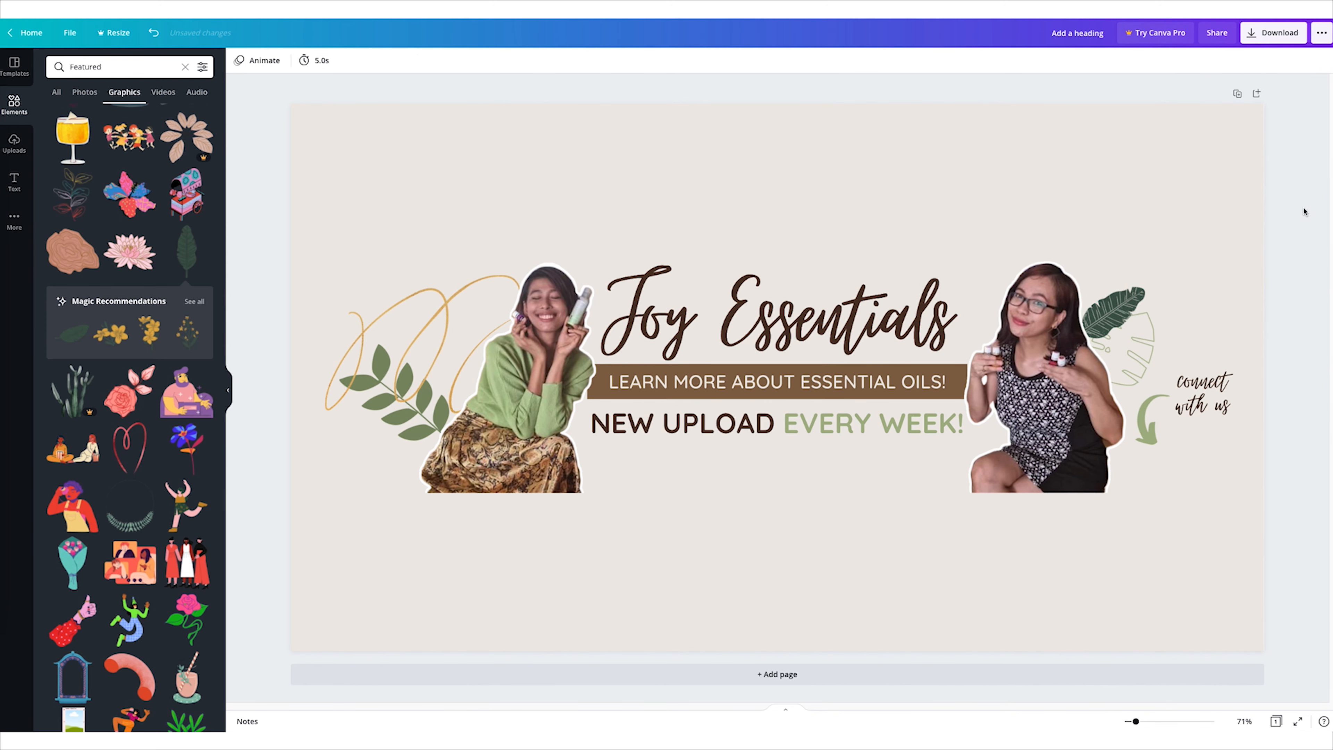
- Open the Magic recommendations graphics collection and add its blue-grey blob with the white ring beside the left-hand woman
scroll(158, 368, "down", 15)
left_click(186, 67)
left_click(204, 259)
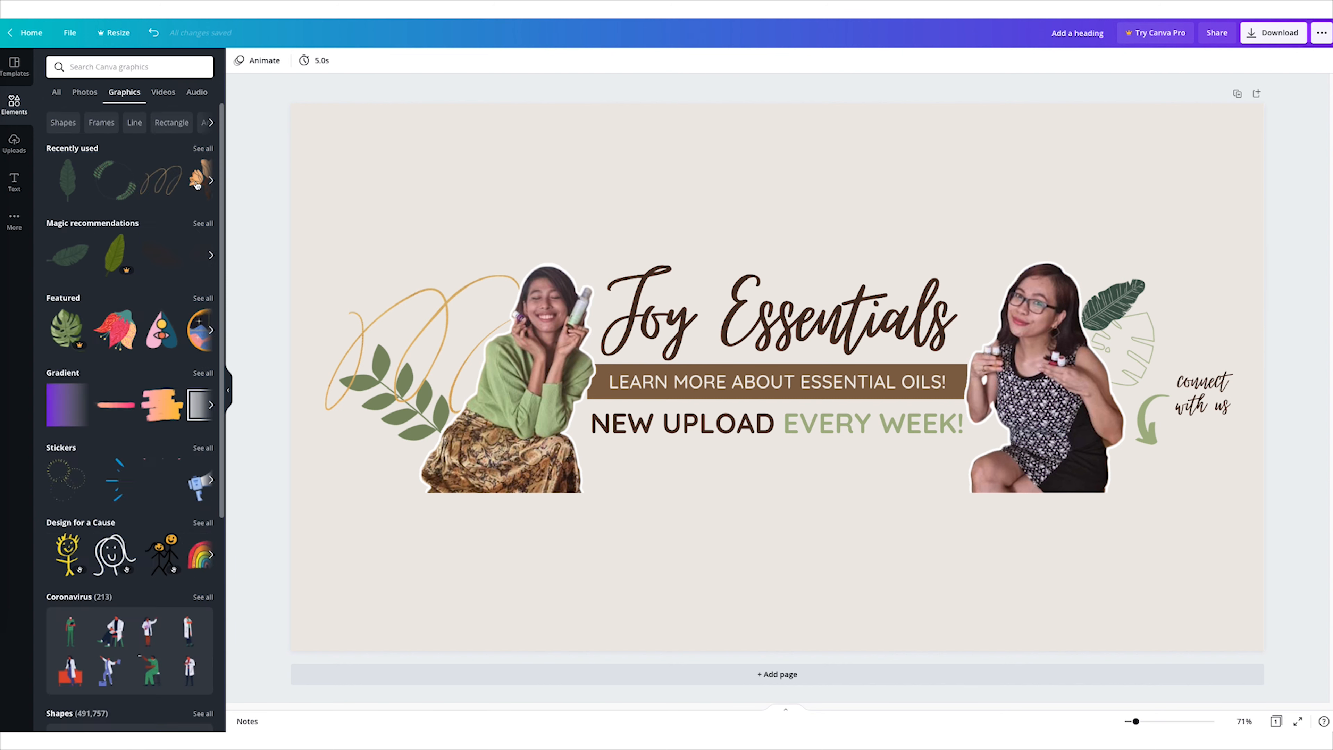
left_click(203, 223)
left_click(186, 447)
left_click_drag(547, 507, 443, 424)
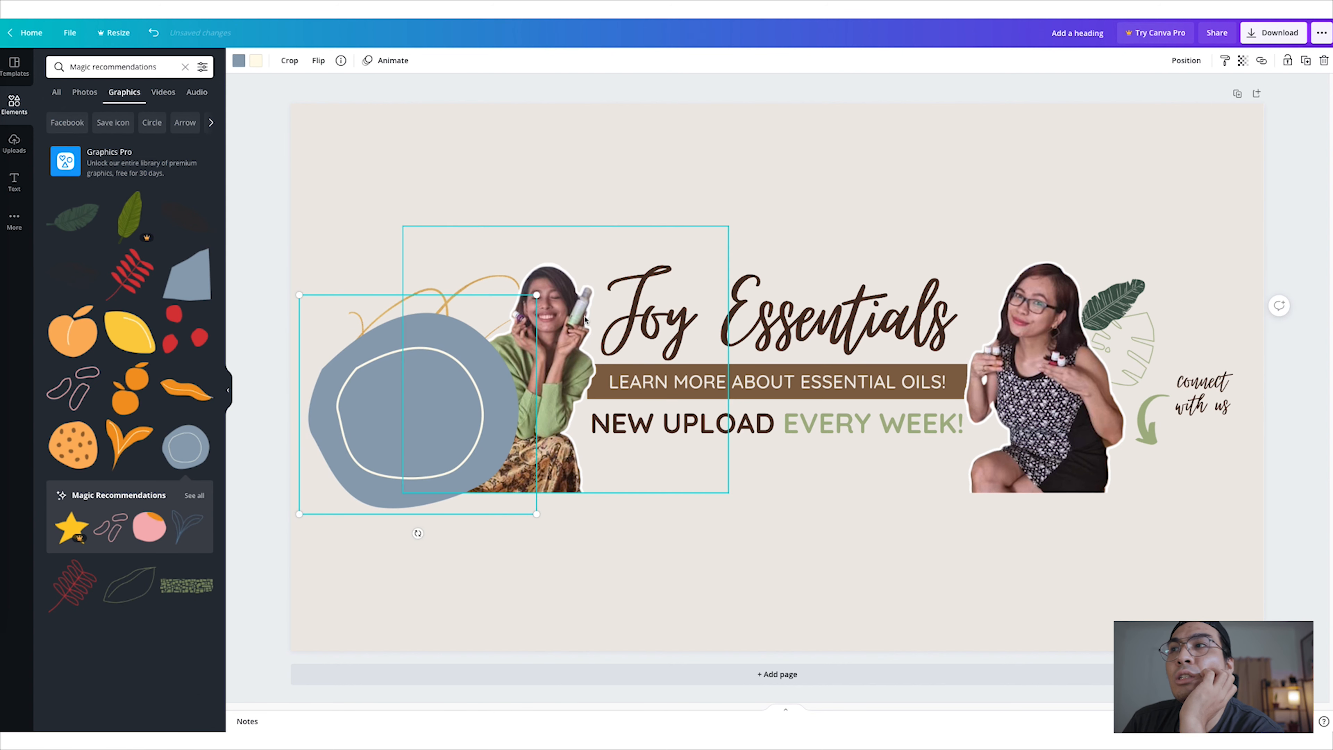
- Shrink the blue-grey blob to about 328 by 302 and place it behind the right-hand woman's head
left_click_drag(538, 295, 480, 345)
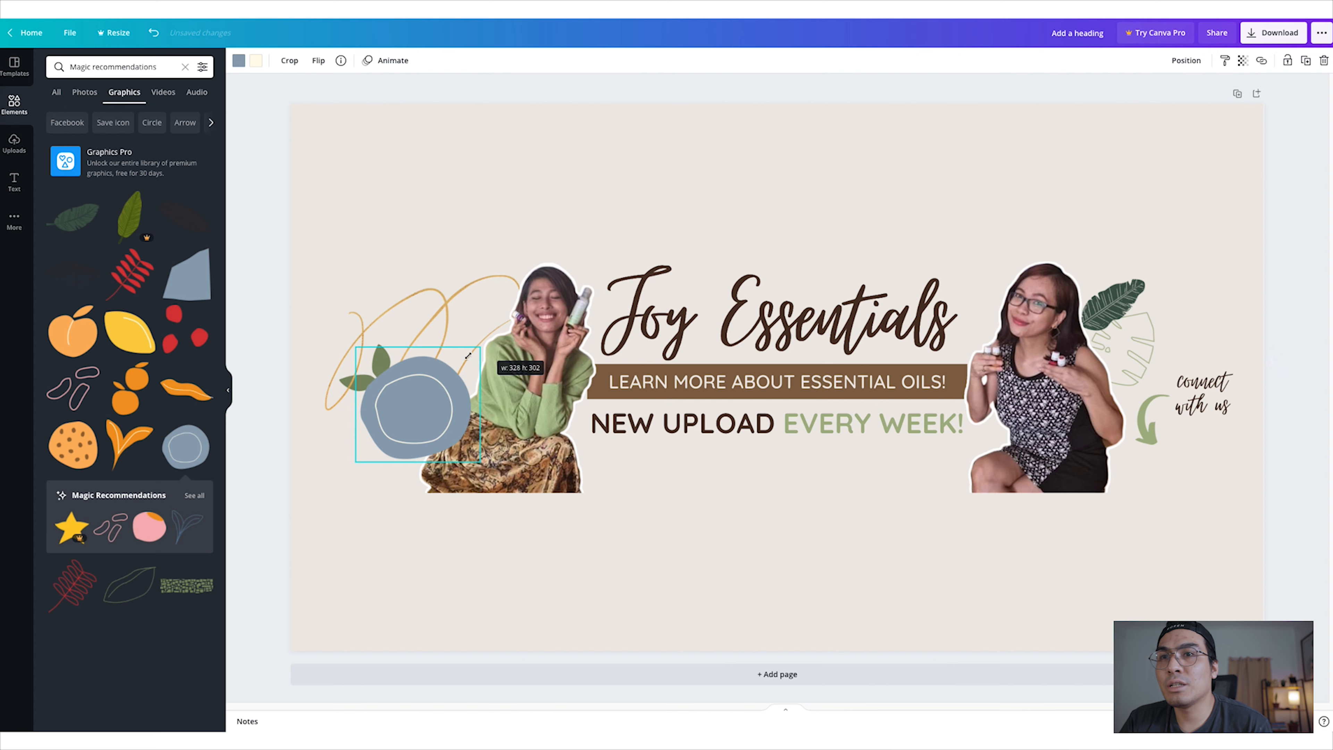
left_click_drag(432, 406, 438, 425)
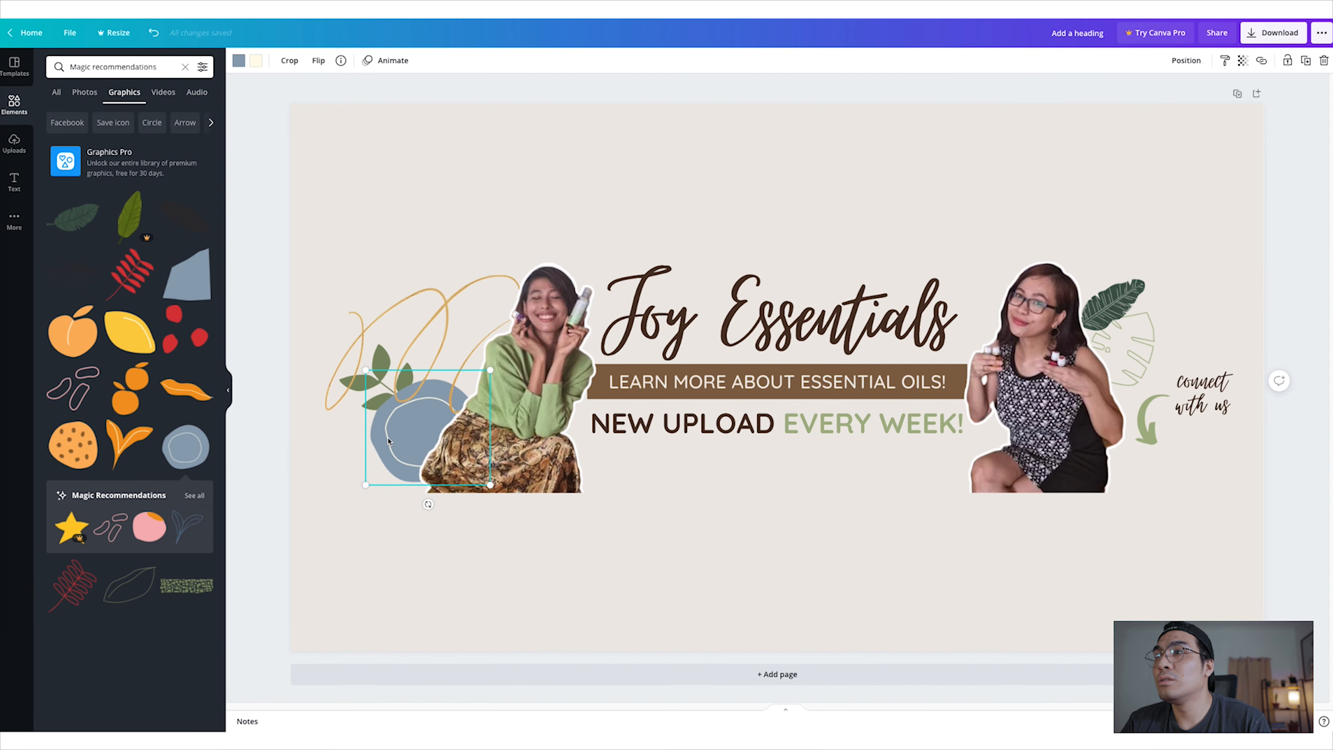
left_click_drag(388, 440, 1004, 328)
- Place the three red spots graphic beside the left-hand woman's skirt, below the leaf branch, and recolor it sage green
left_click_drag(184, 328, 398, 453)
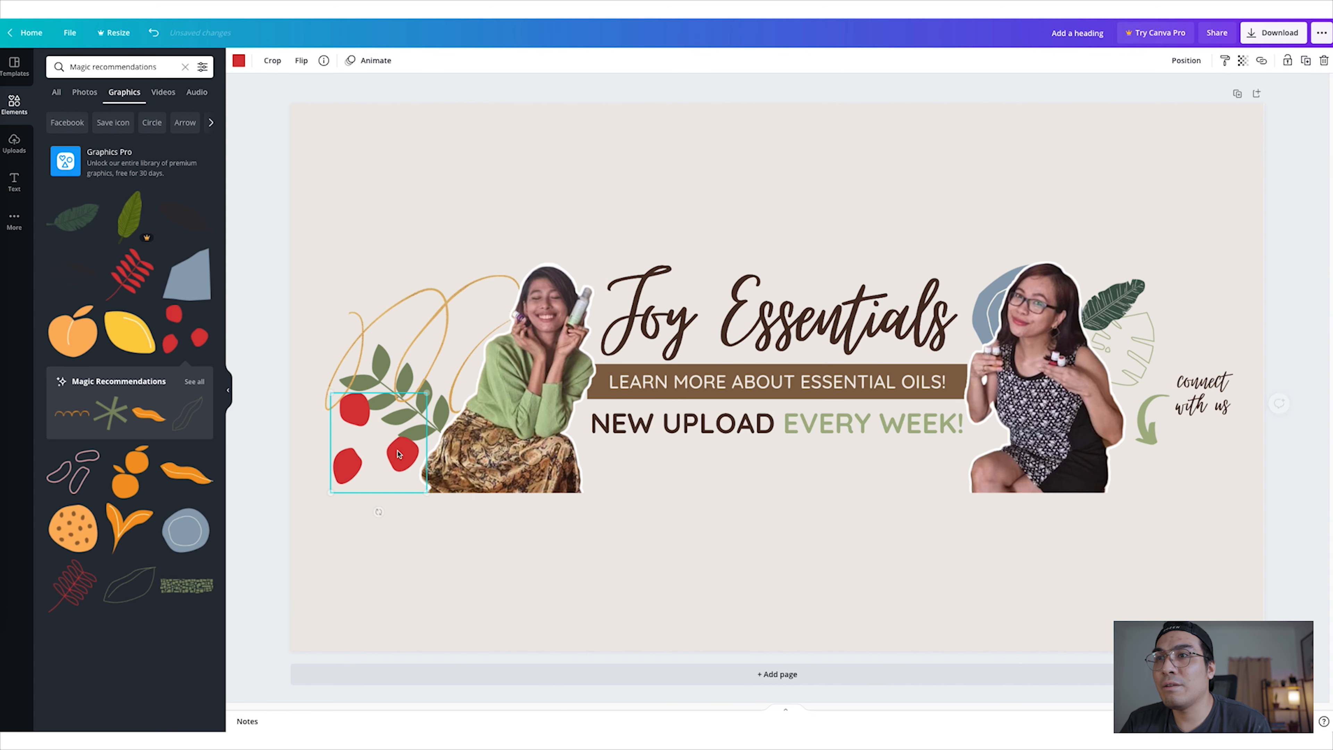
left_click(479, 561)
left_click(385, 461)
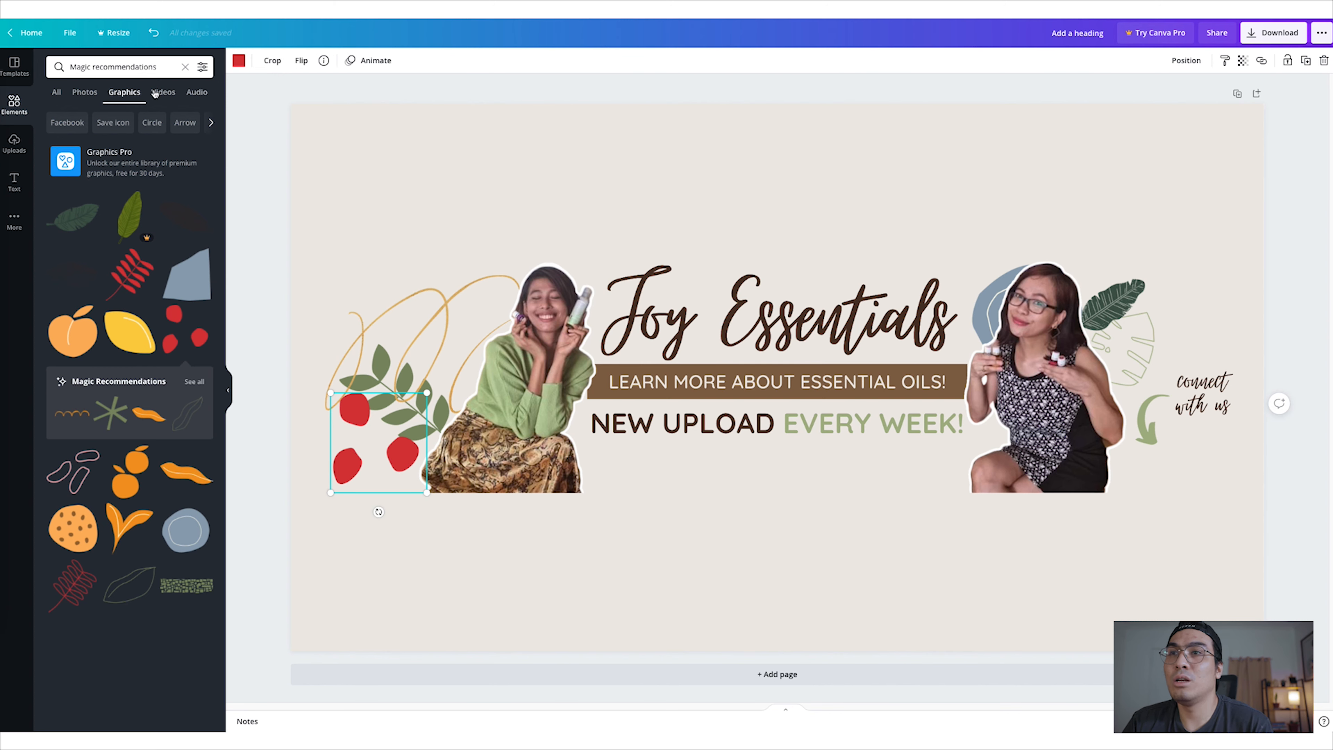
left_click(238, 61)
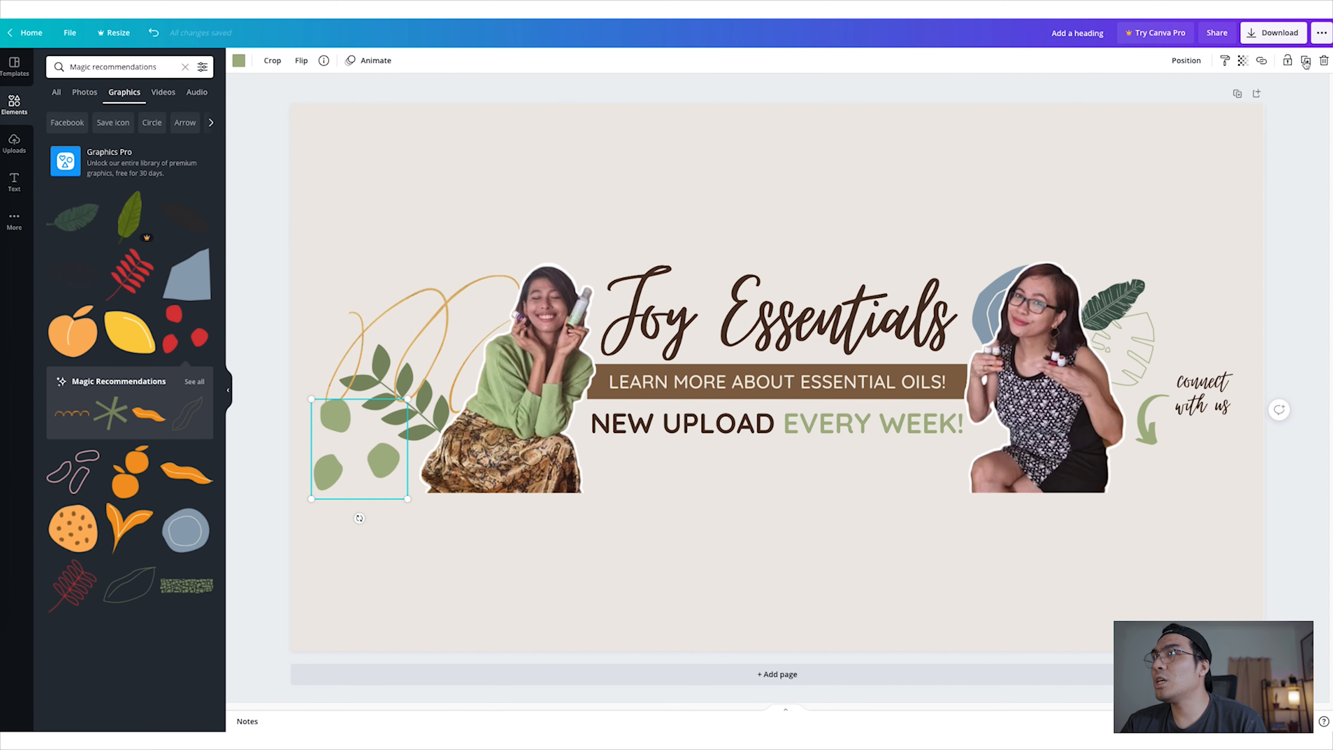
- Download the finished banner as a PNG file
left_click(1281, 34)
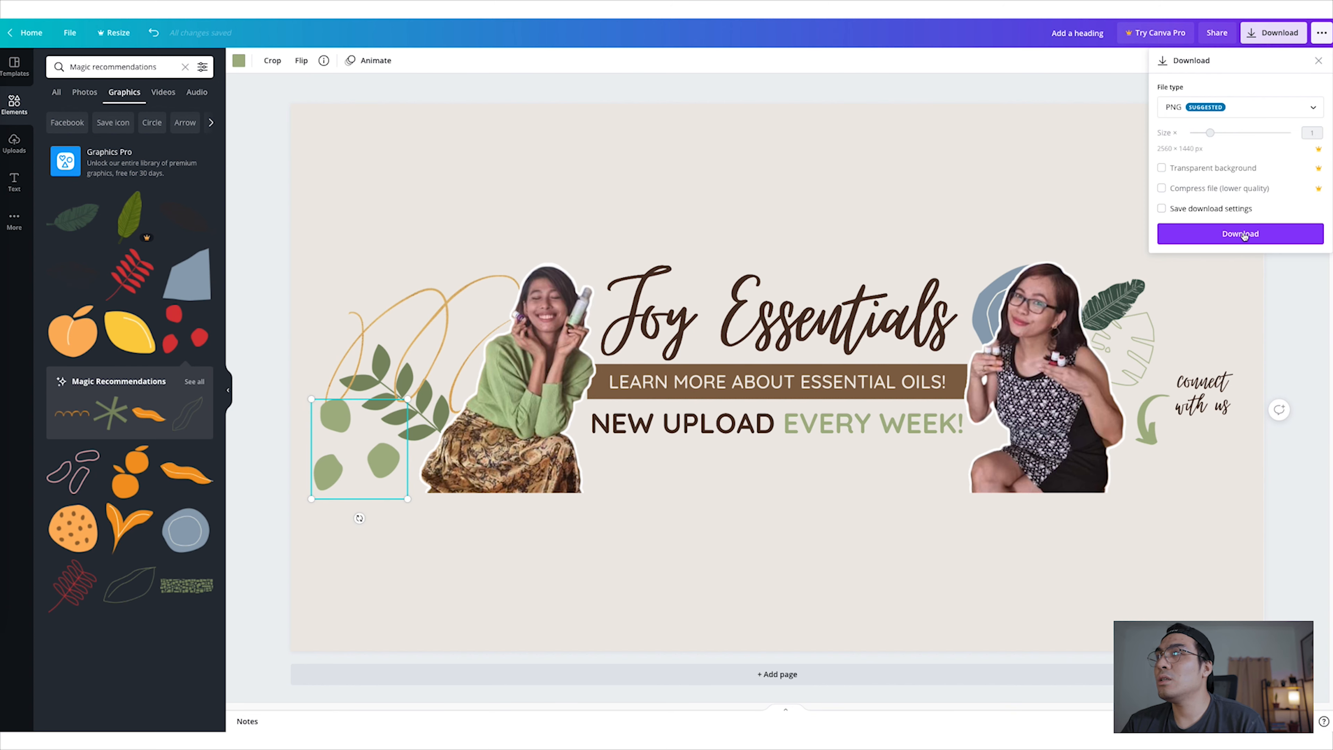
left_click(1244, 237)
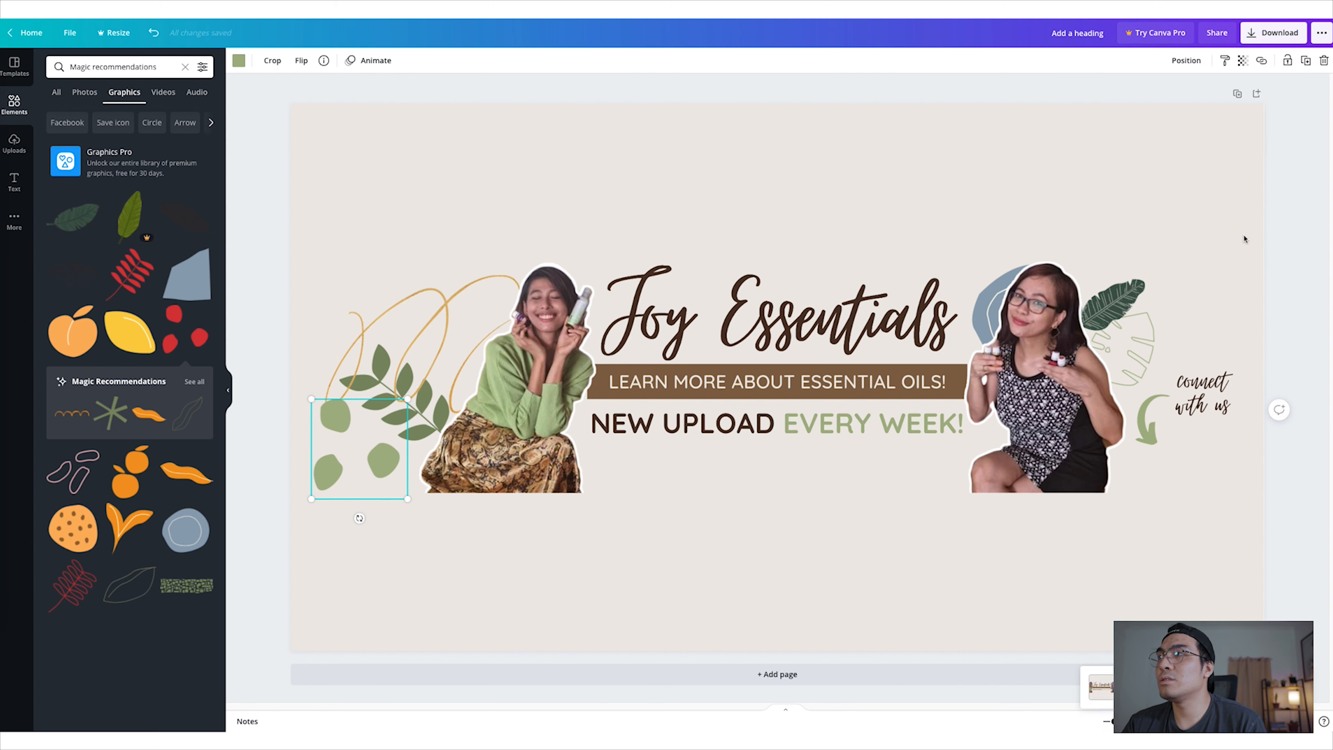